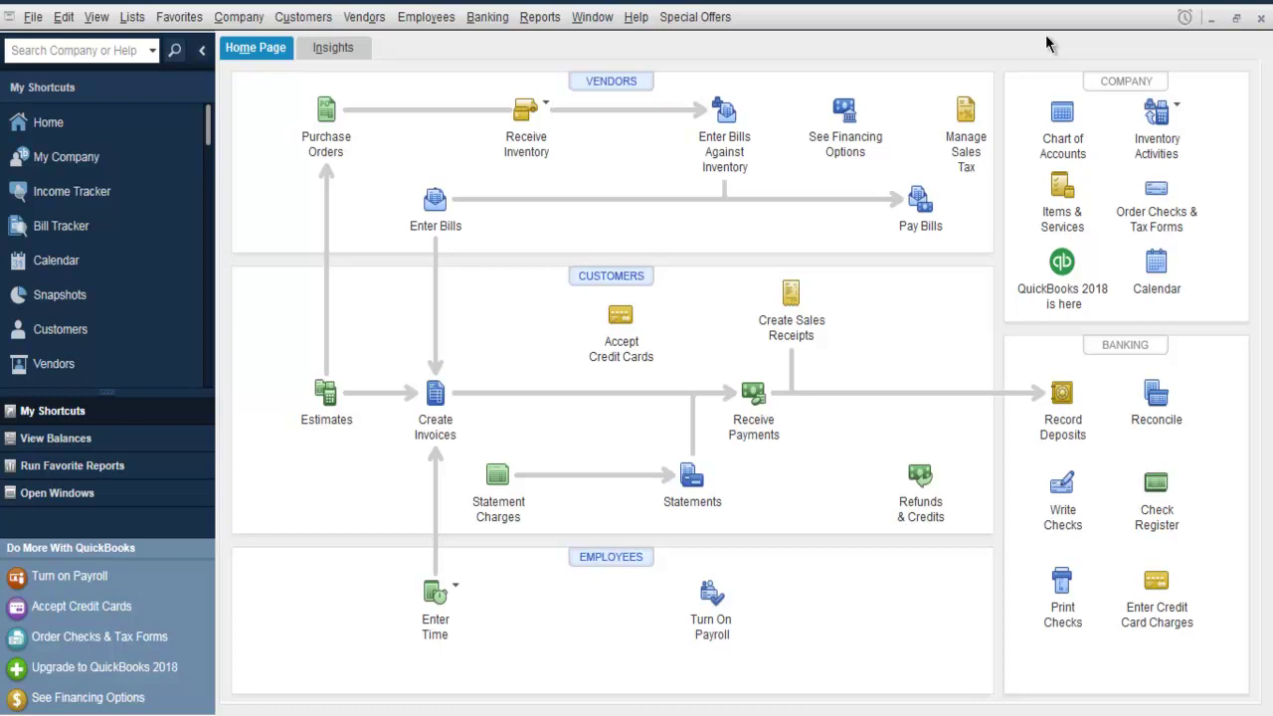
# Step: Open the Customer Center
pyautogui.click(310, 20)
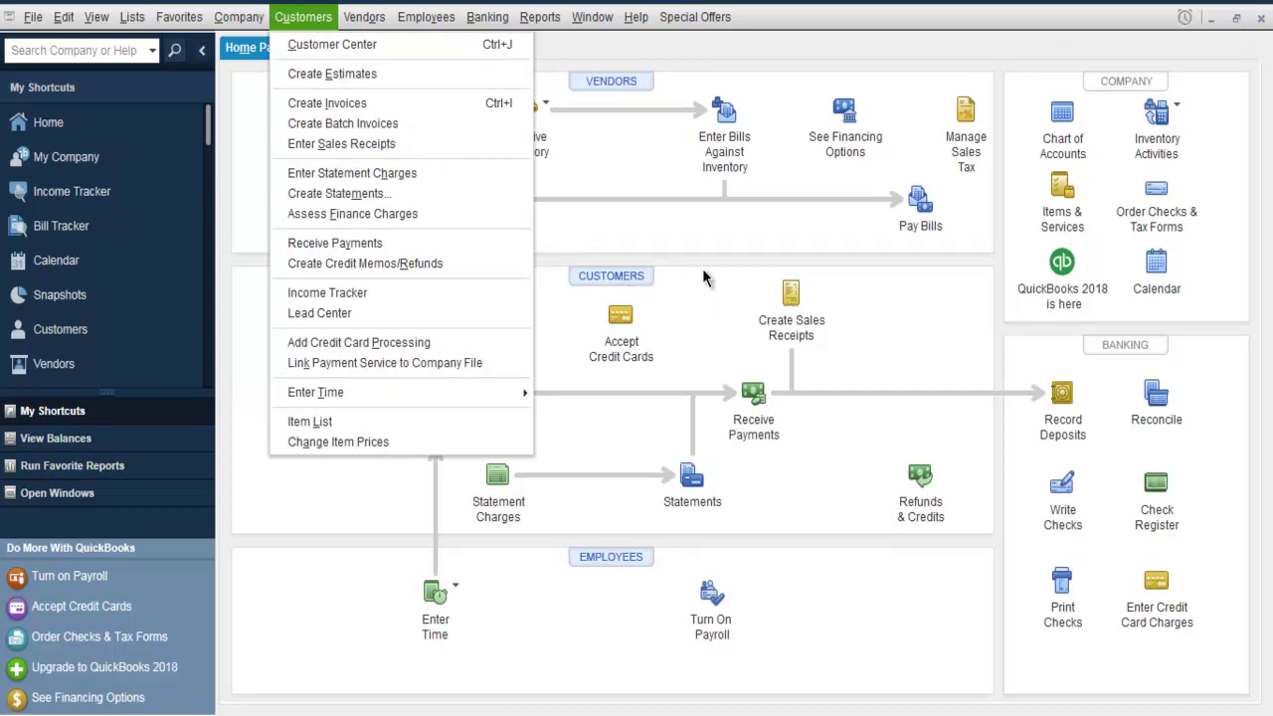
pyautogui.click(357, 49)
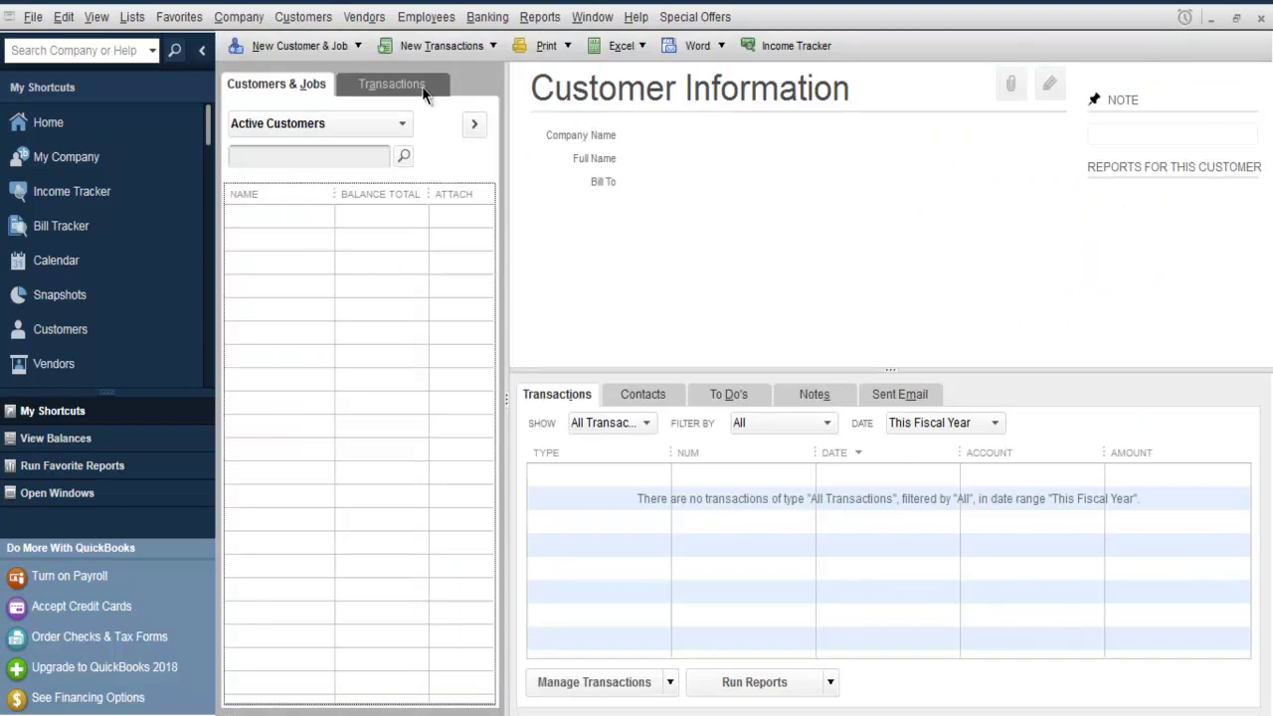
pyautogui.click(298, 18)
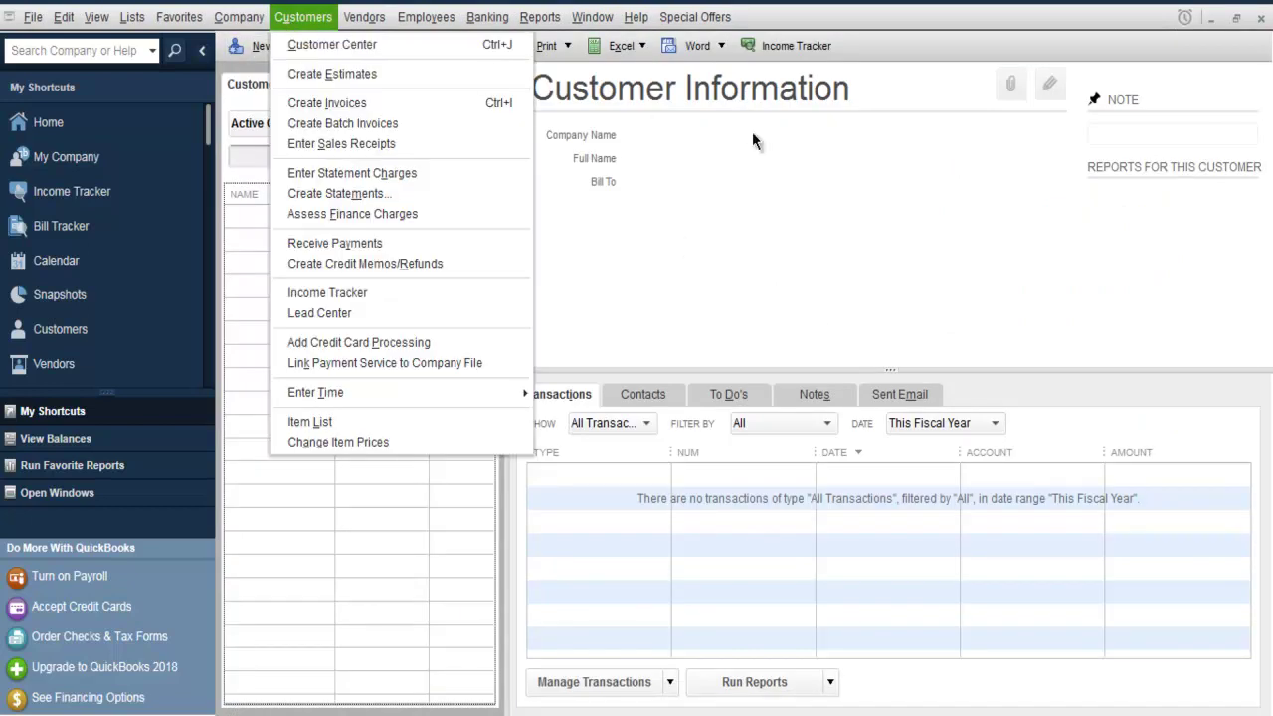
pyautogui.click(887, 22)
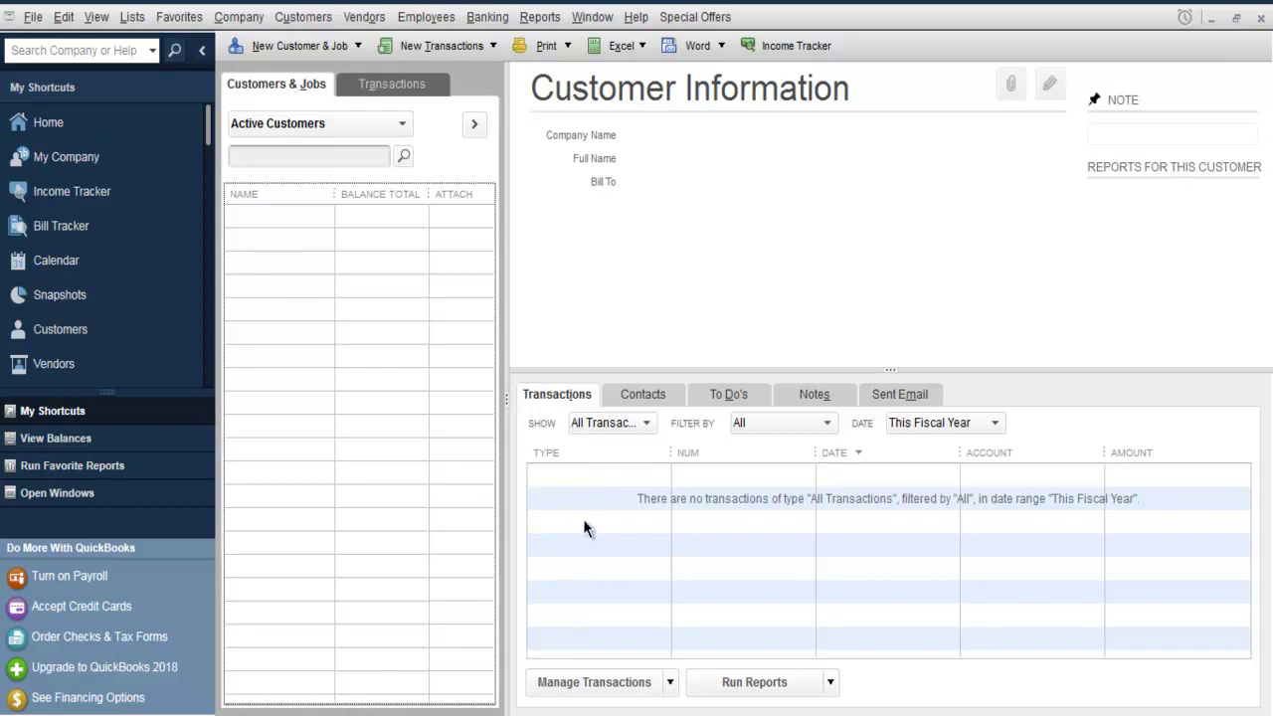
# Step: Look through the Customer Center's Contacts, To Do's, Notes and Sent Email sections
pyautogui.click(612, 398)
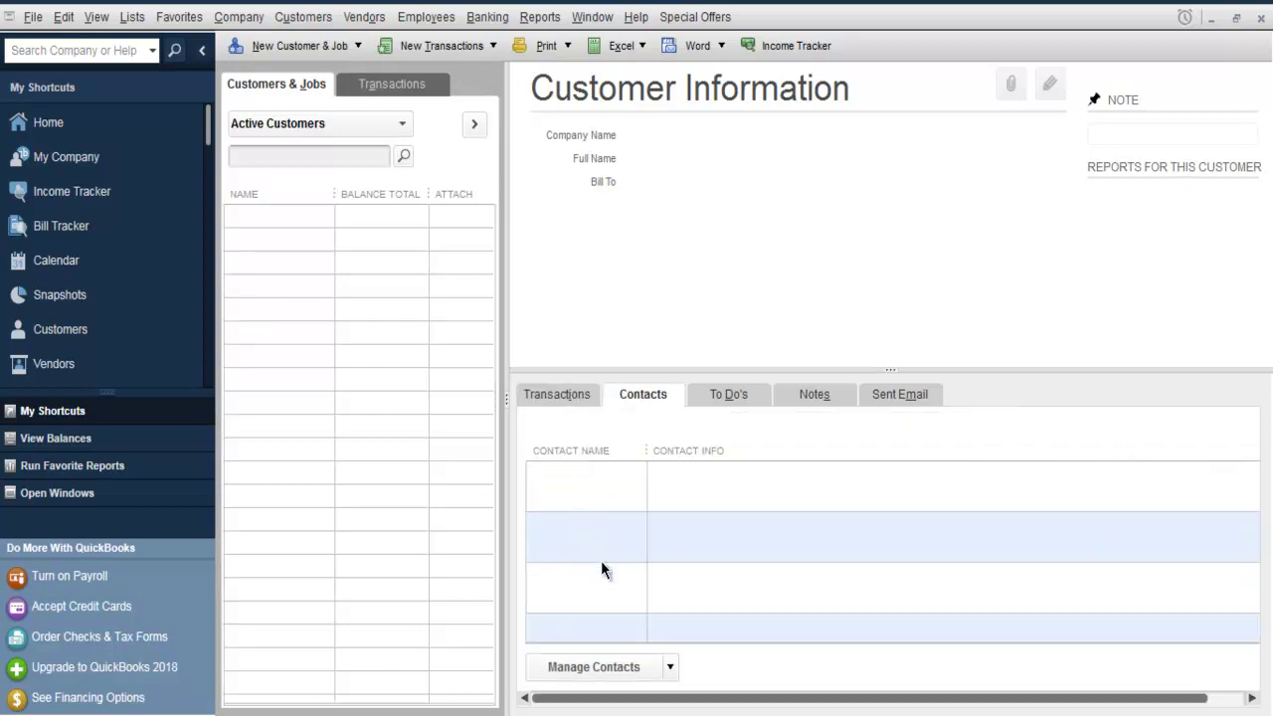
pyautogui.click(718, 396)
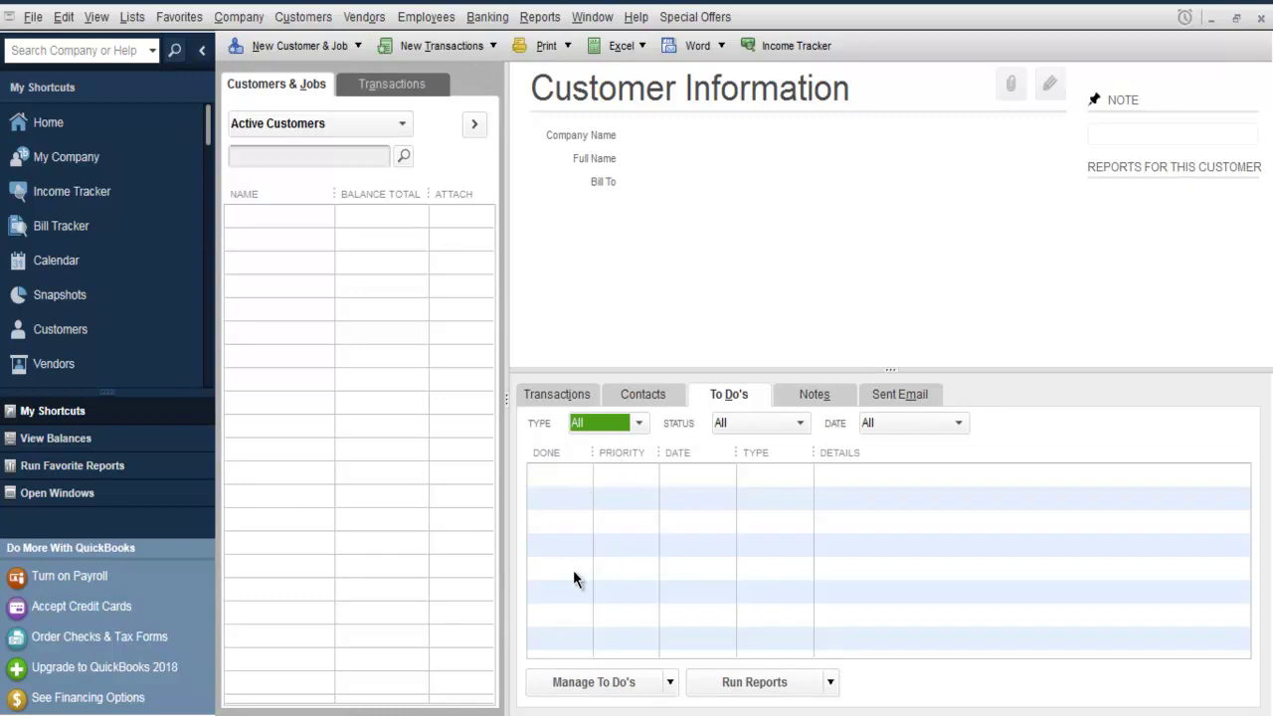
pyautogui.click(817, 394)
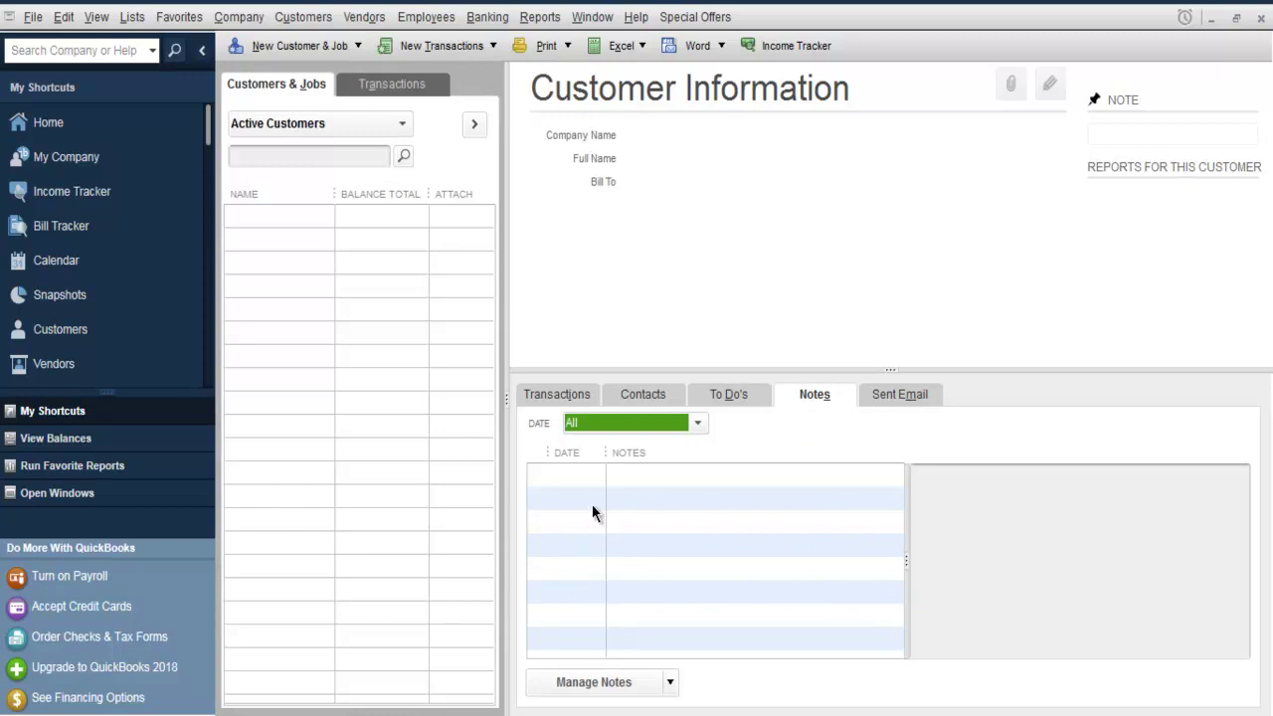
pyautogui.click(914, 391)
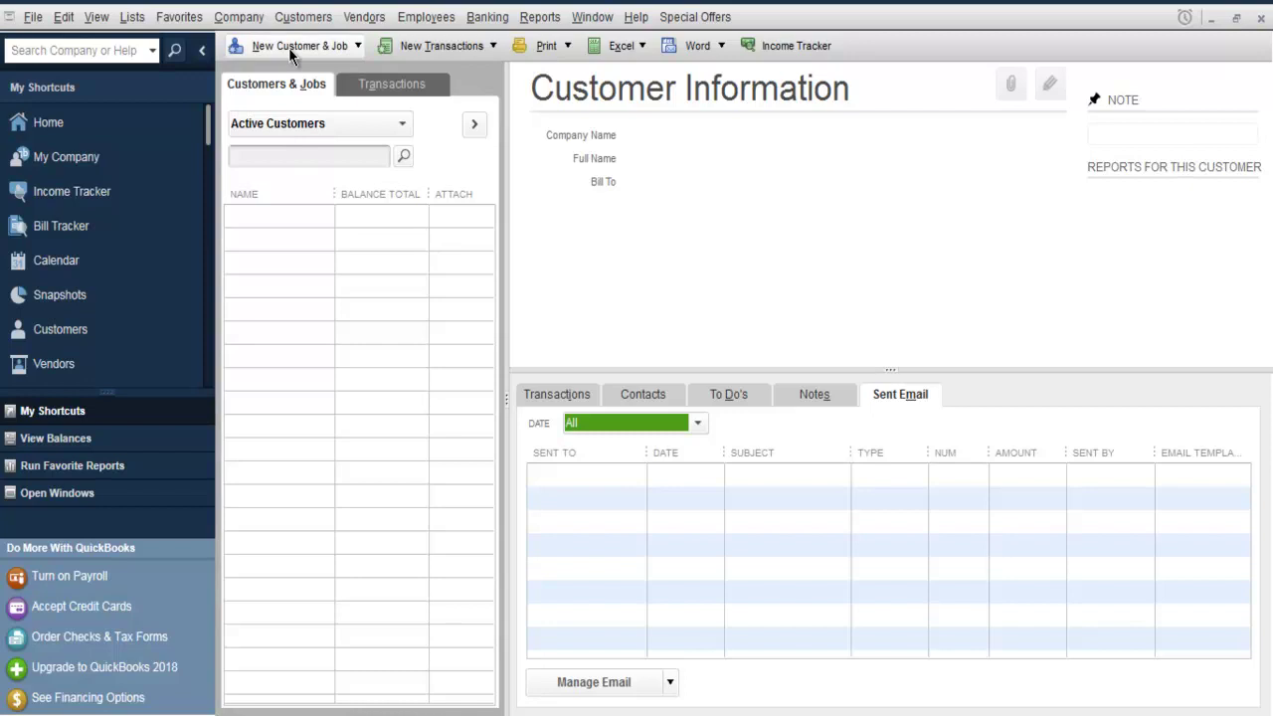
# Step: Start a new customer record, enter the customer's name and set the company name to Accountant
pyautogui.click(356, 47)
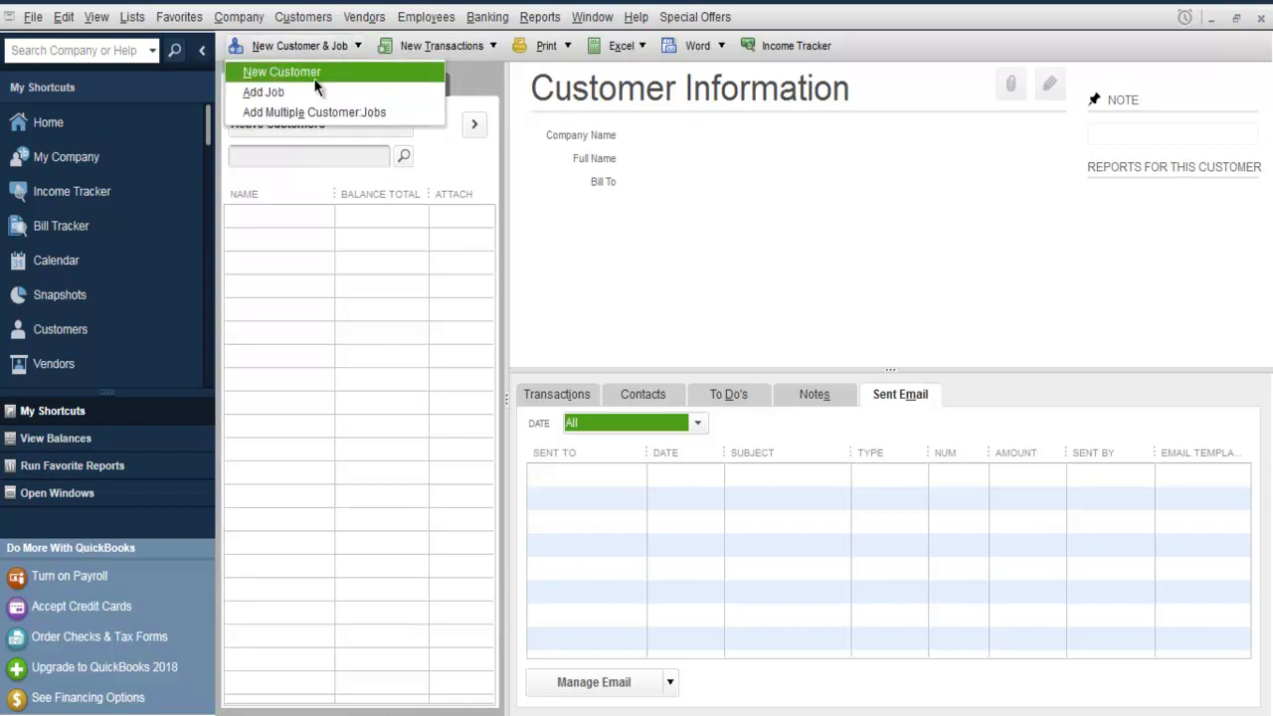
pyautogui.click(309, 74)
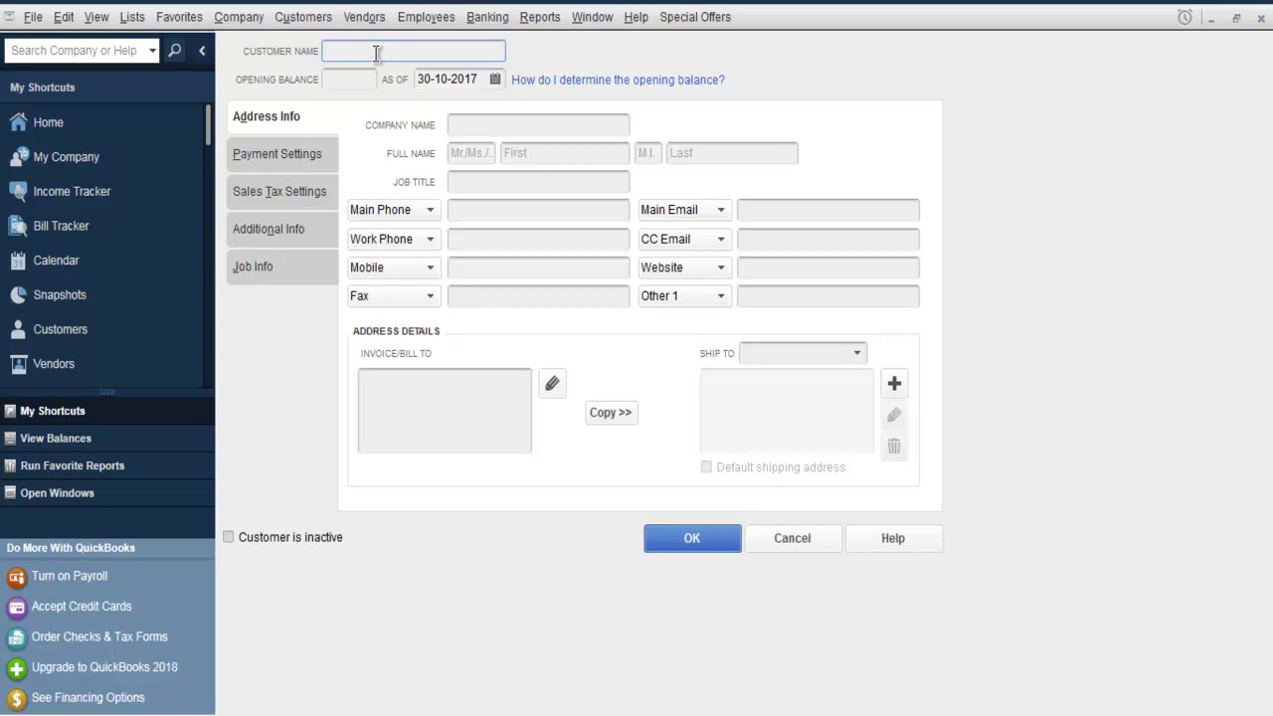
pyautogui.write('Agnihotri')
pyautogui.click(467, 127)
pyautogui.write('Account')
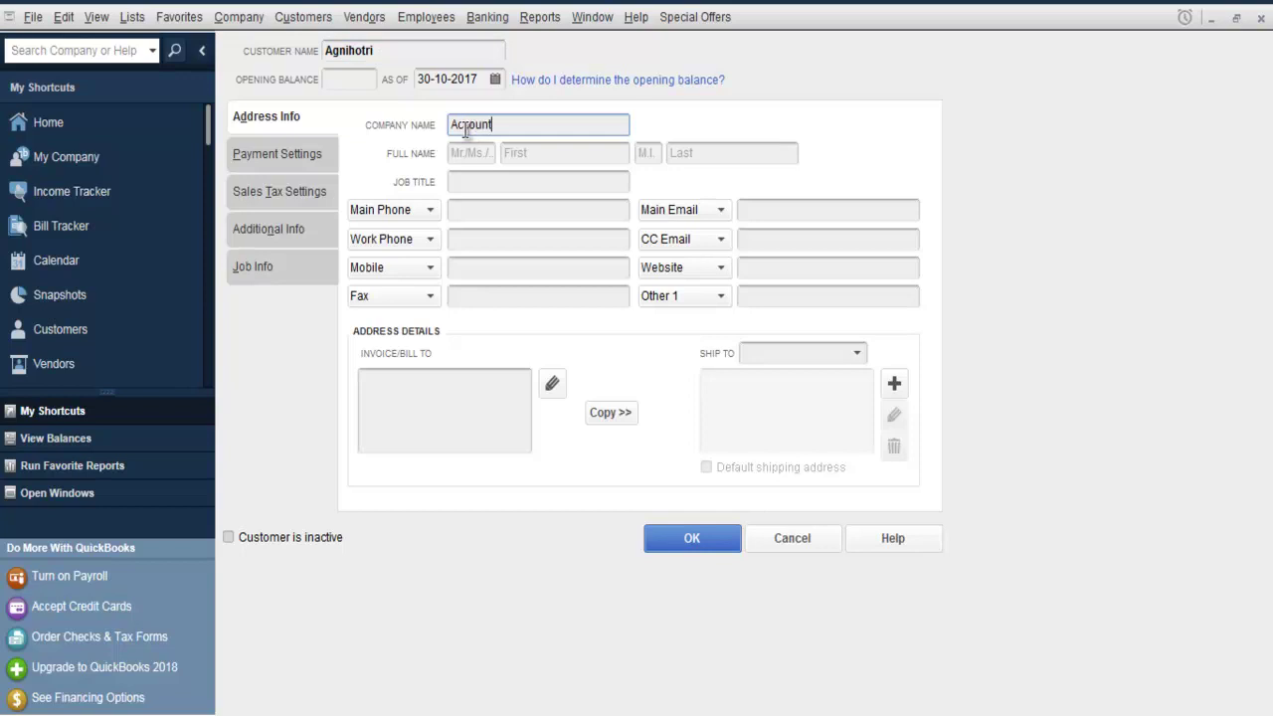
pyautogui.write('ant')
# Step: Copy the customer's billing address to the default shipping address Ship To 1
pyautogui.click(480, 211)
pyautogui.click(469, 238)
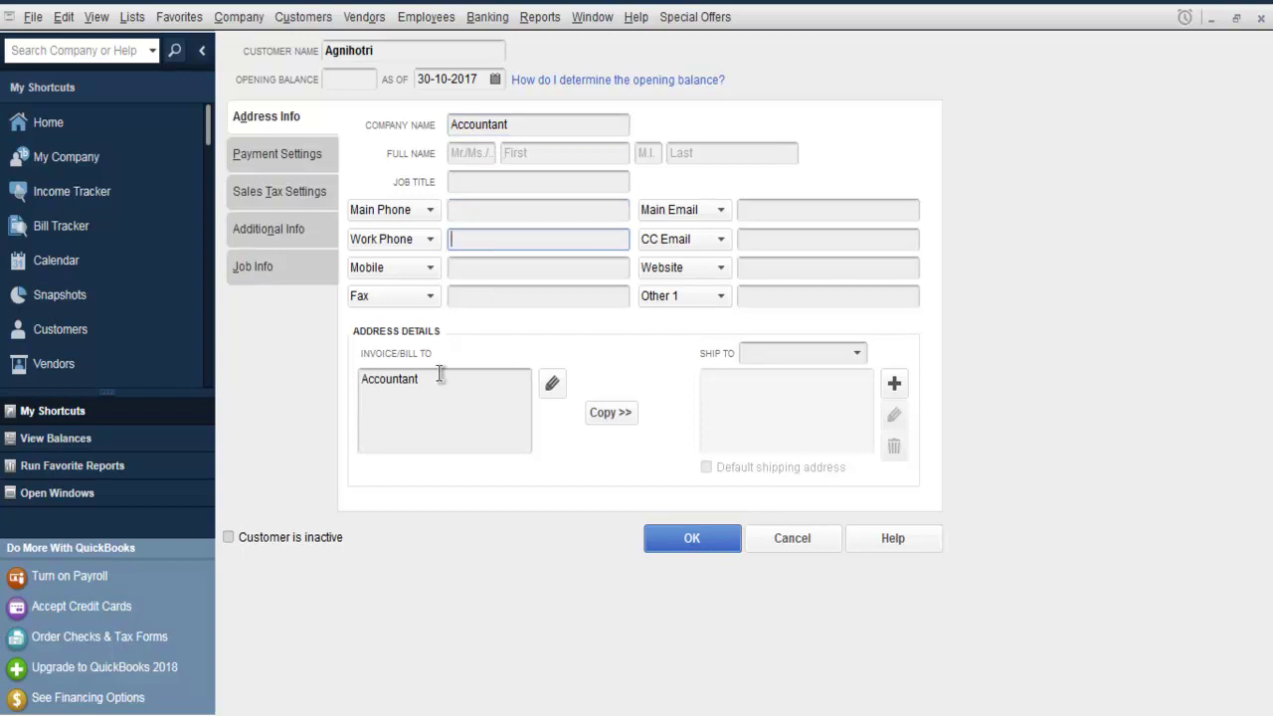
pyautogui.click(615, 412)
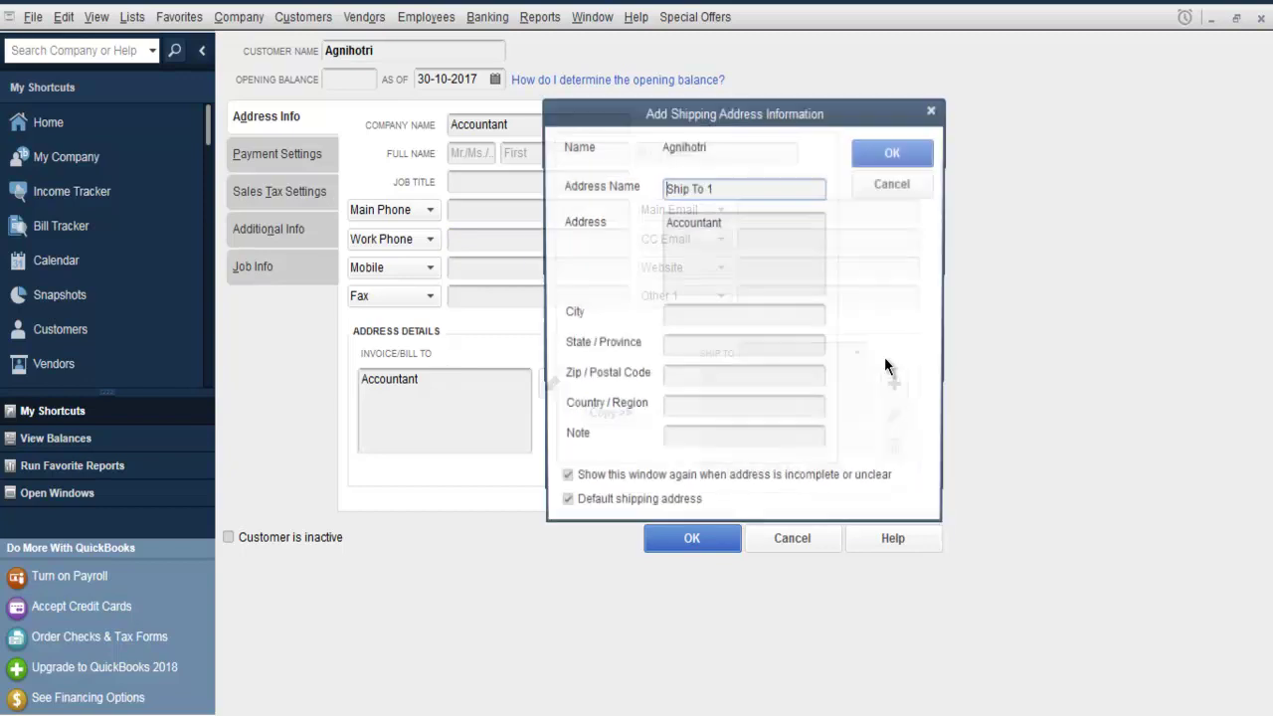
pyautogui.click(875, 152)
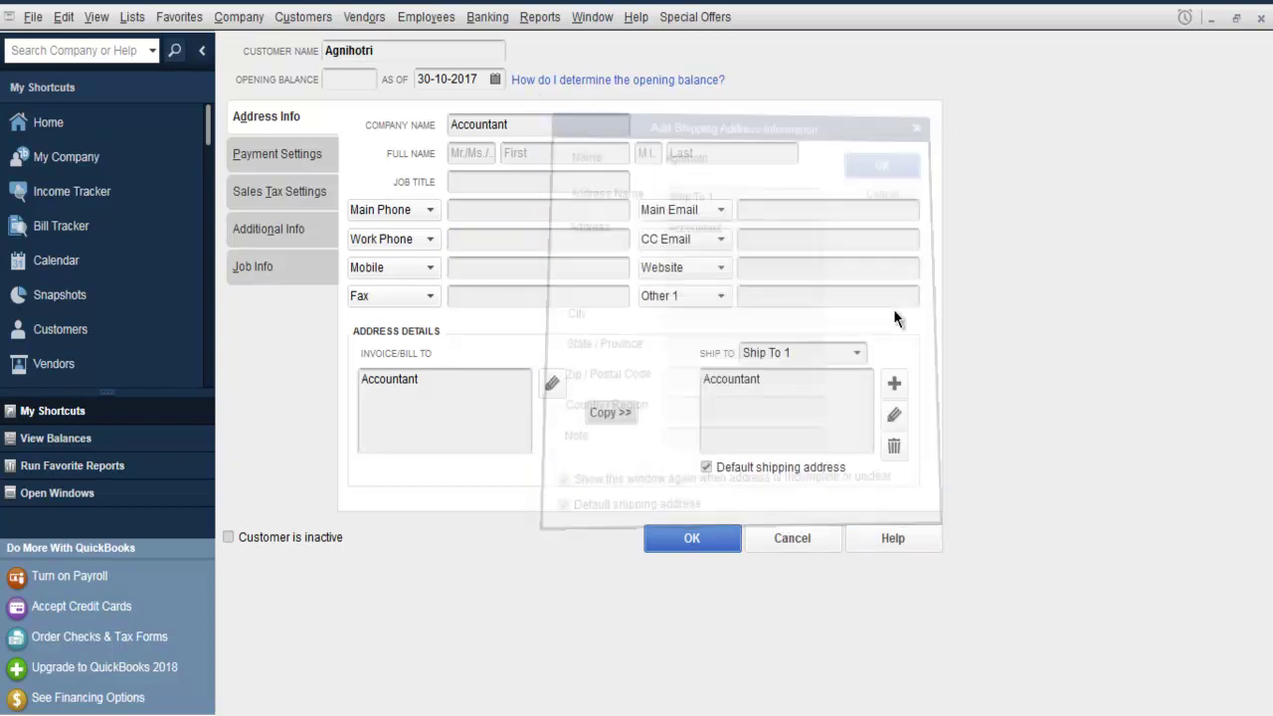
# Step: Set the customer's payment terms to Due on receipt, preferred delivery method to None and preferred payment method to UPI
pyautogui.click(275, 154)
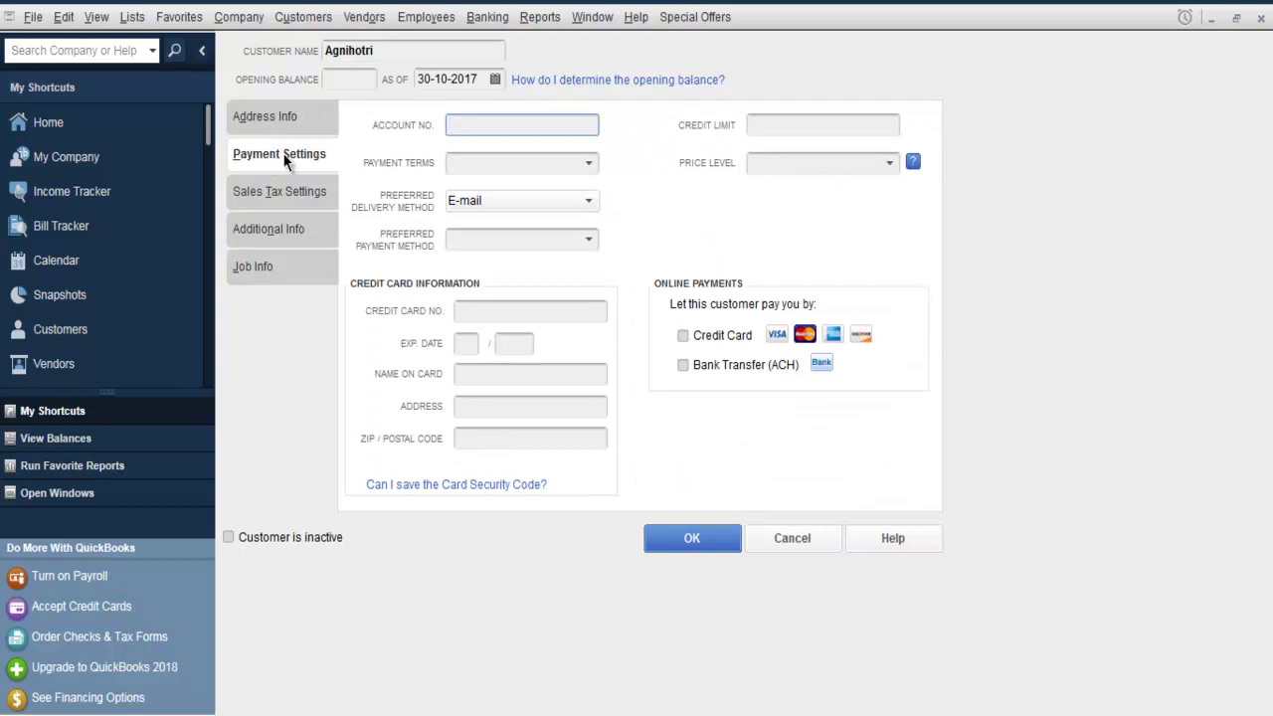
pyautogui.click(589, 164)
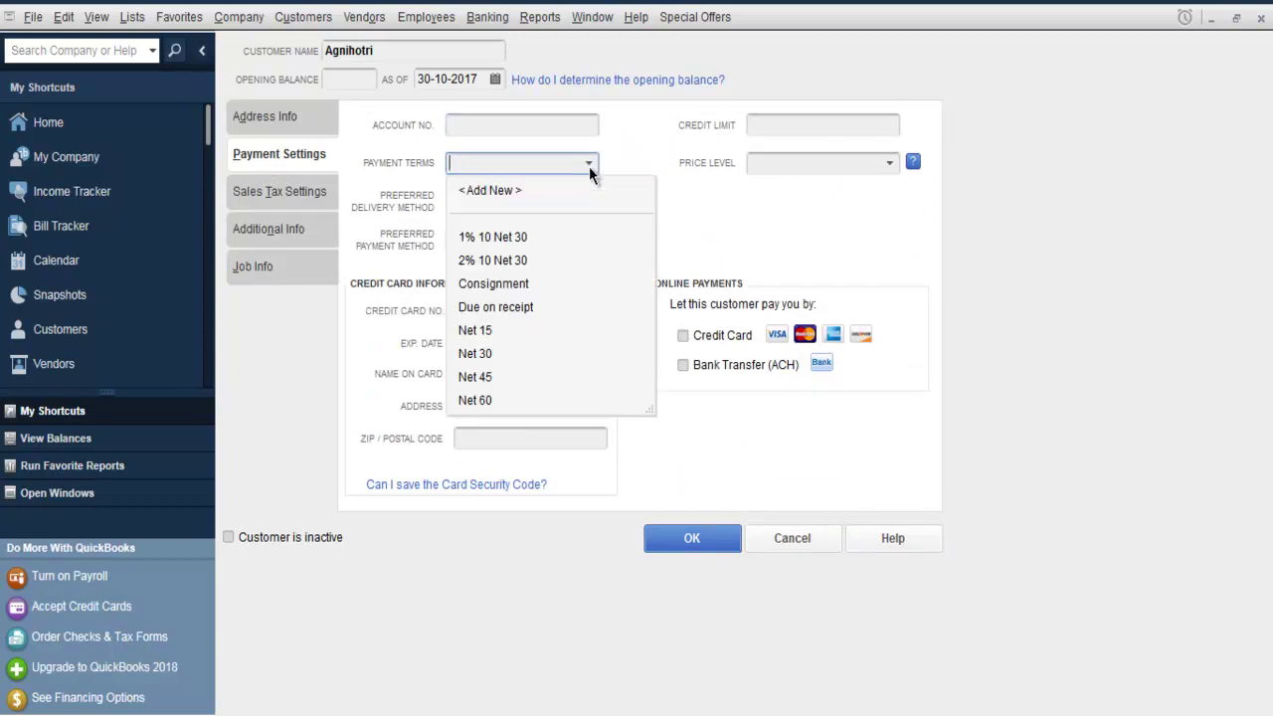
pyautogui.click(487, 308)
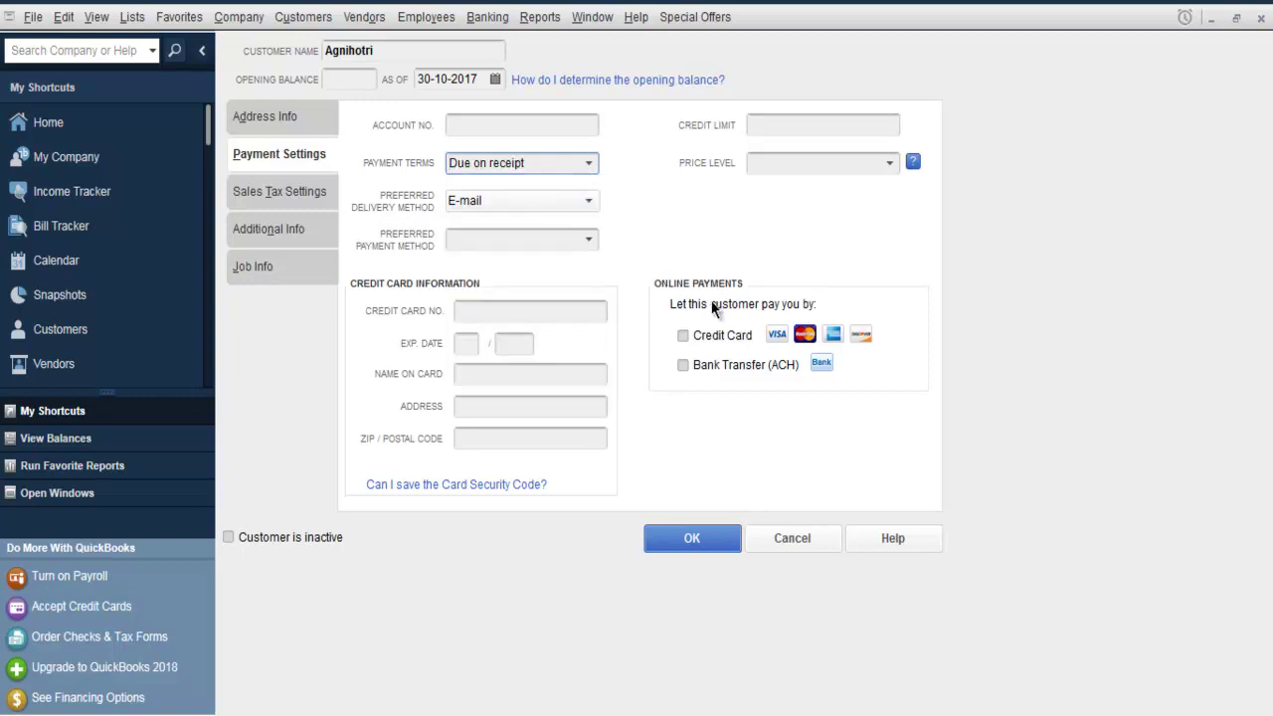
pyautogui.click(517, 202)
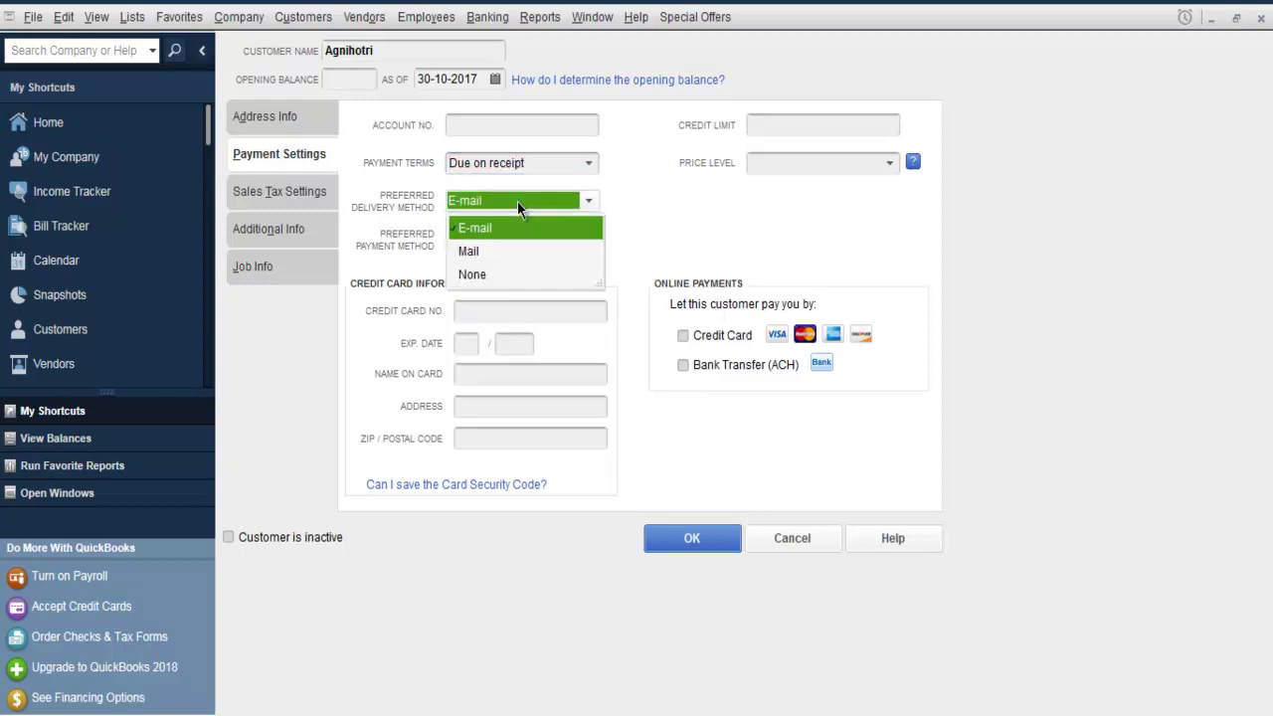
pyautogui.click(476, 274)
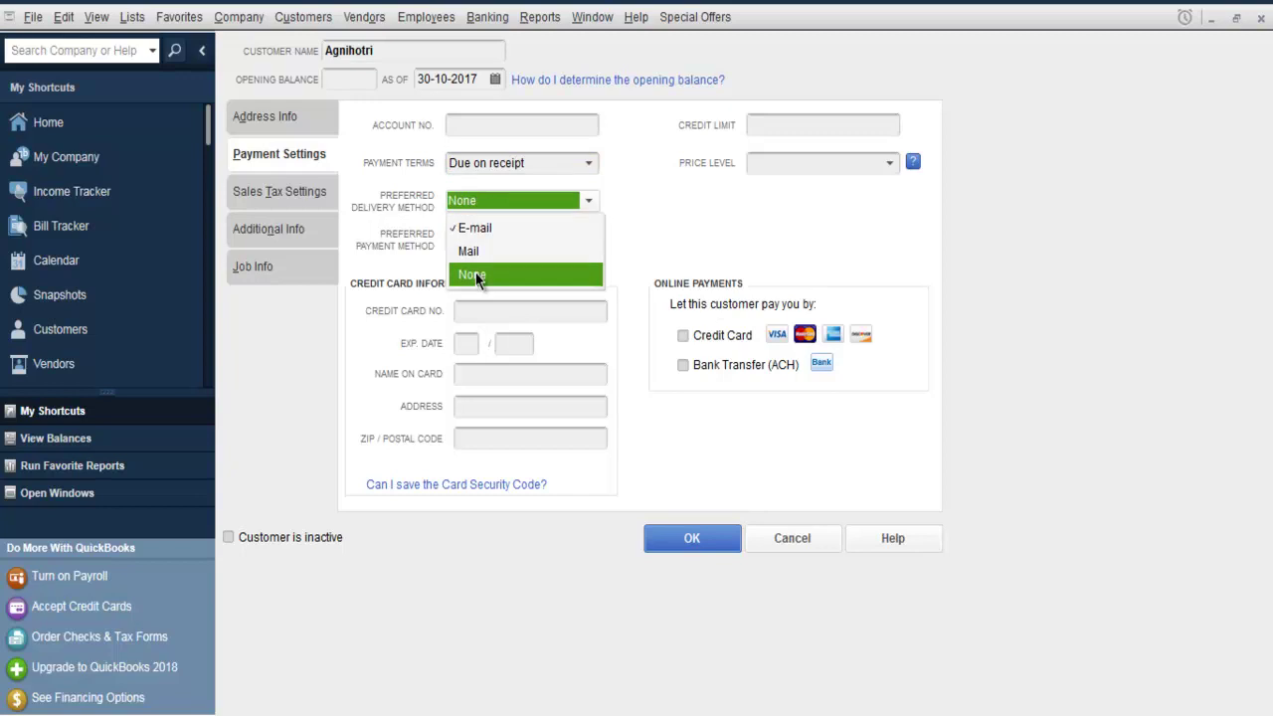
pyautogui.click(475, 272)
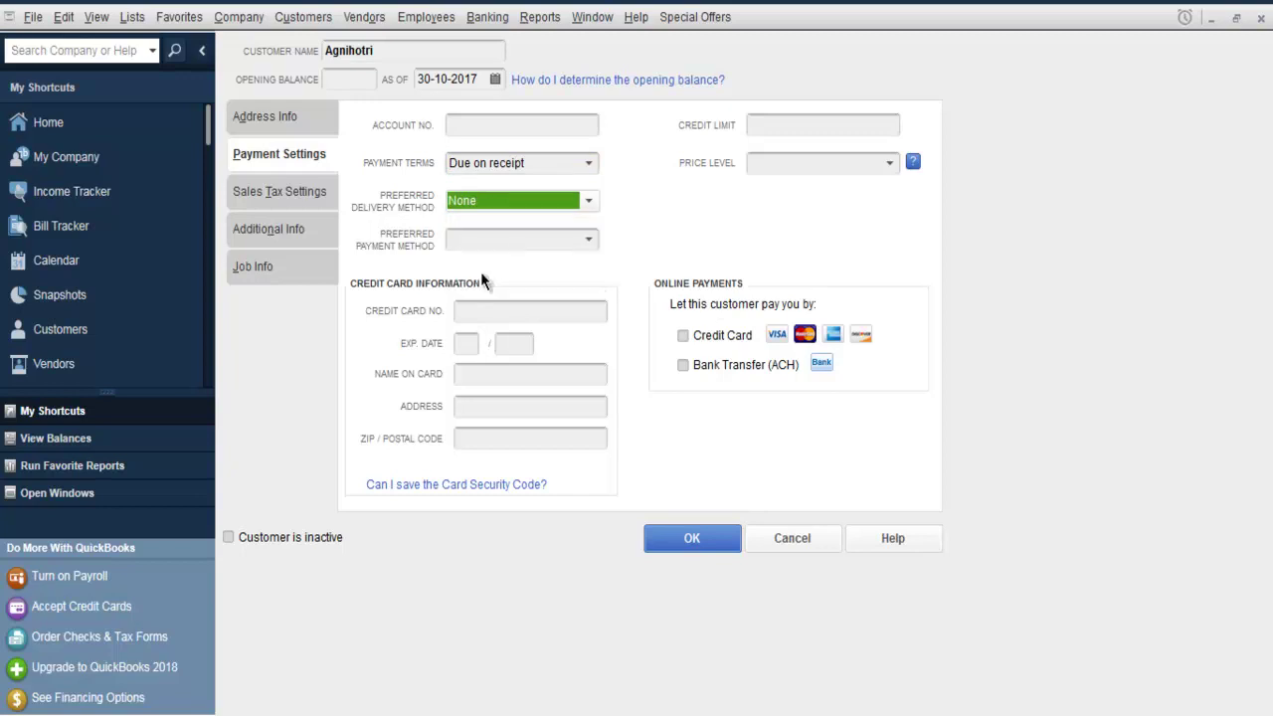
pyautogui.click(586, 239)
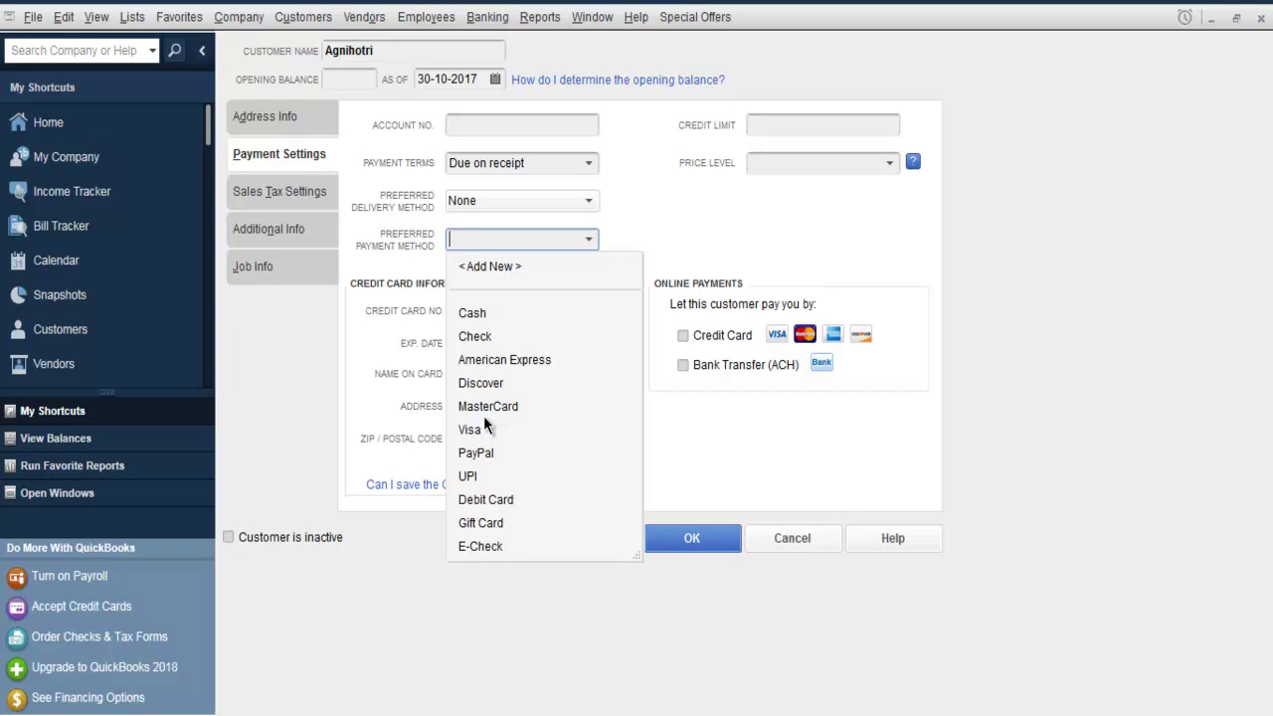
pyautogui.click(472, 476)
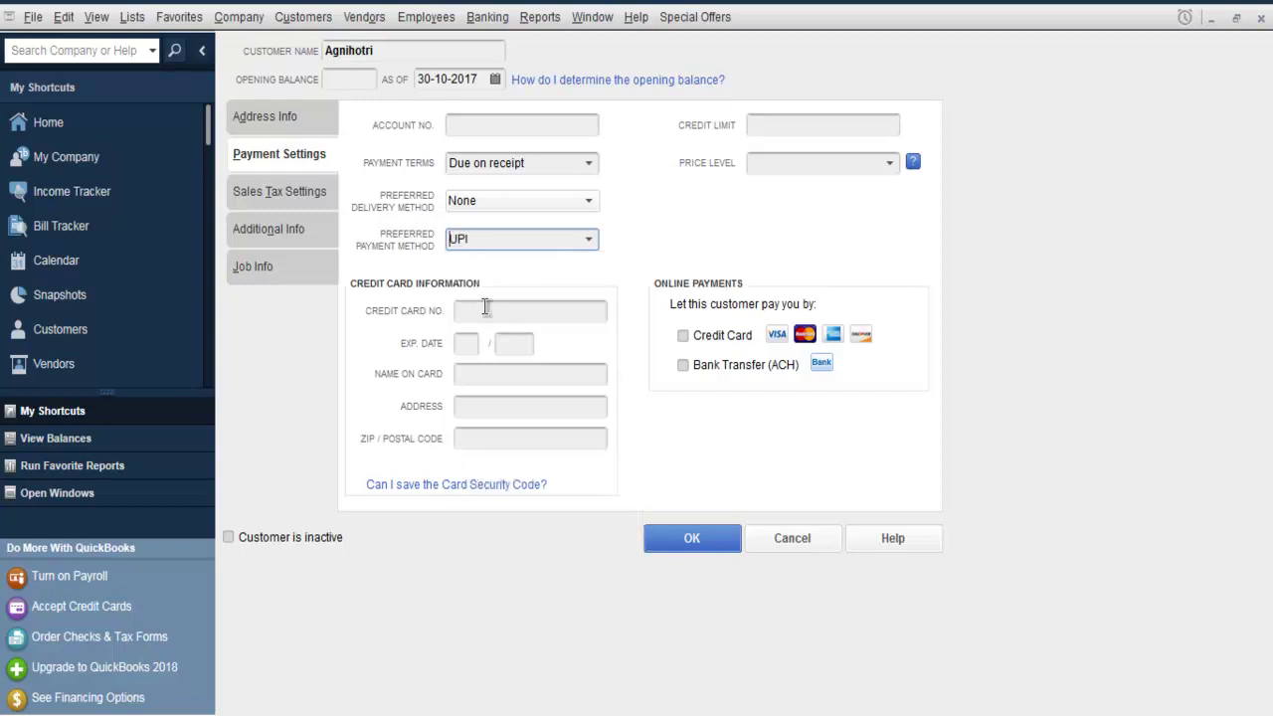
# Step: Review the customer's sales tax settings and the available customer types
pyautogui.click(285, 192)
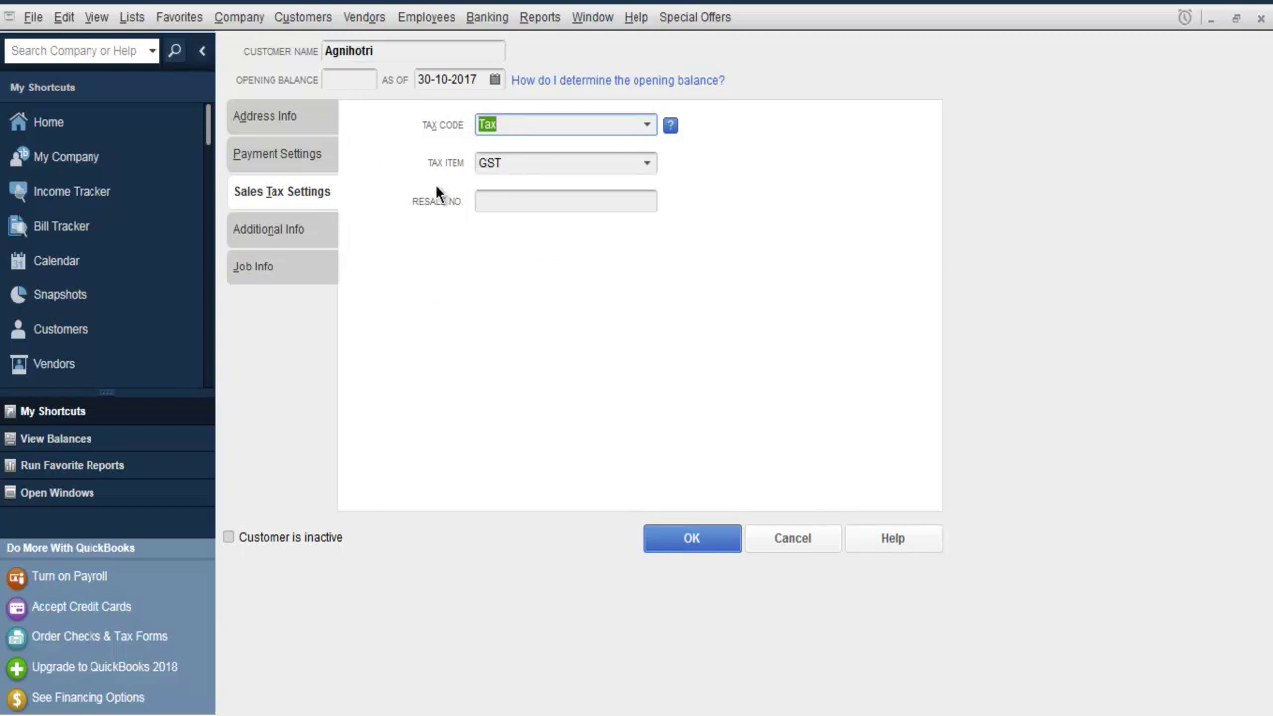
pyautogui.click(303, 229)
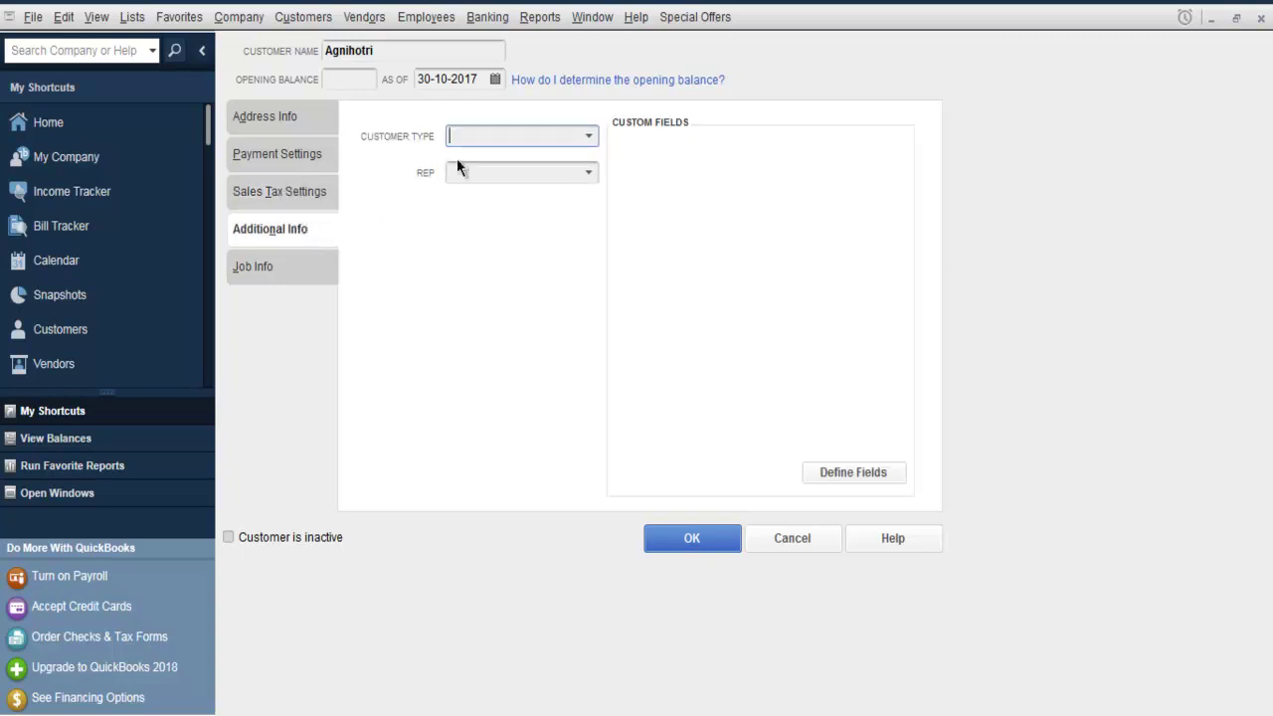
pyautogui.click(584, 135)
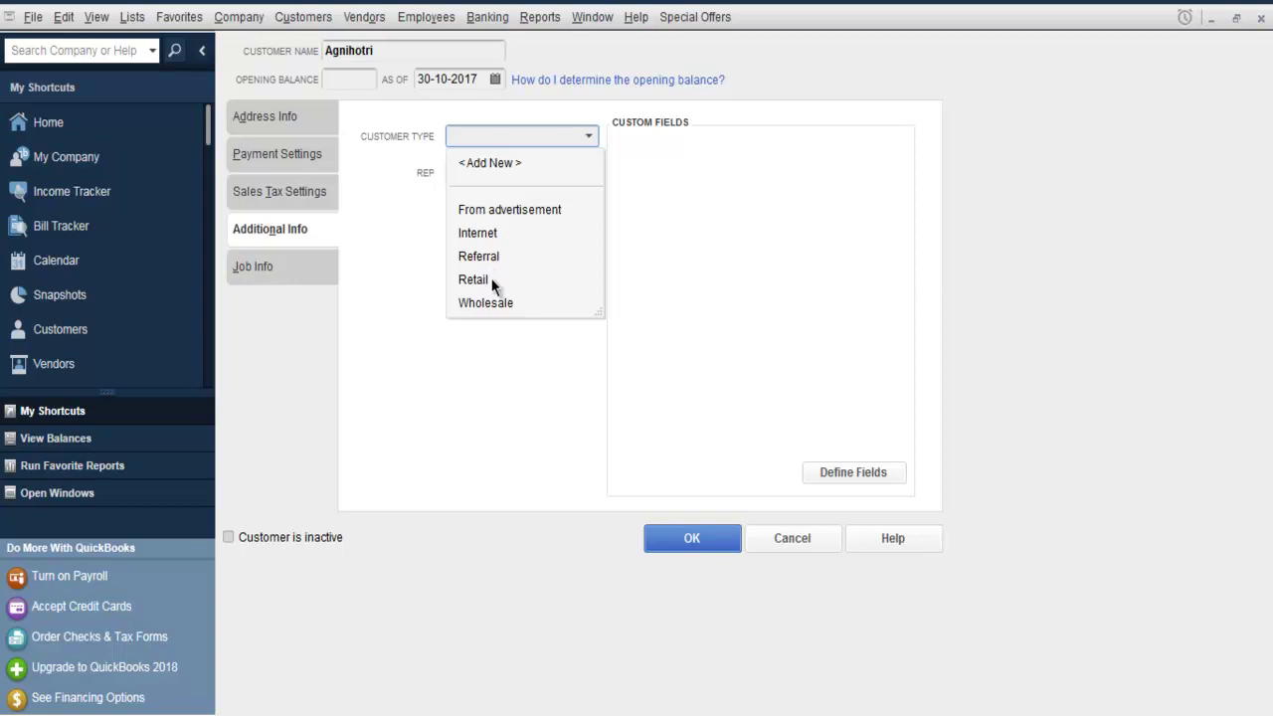
pyautogui.click(404, 221)
# Step: Enter Accounts as the customer's job description and save the new customer
pyautogui.click(293, 267)
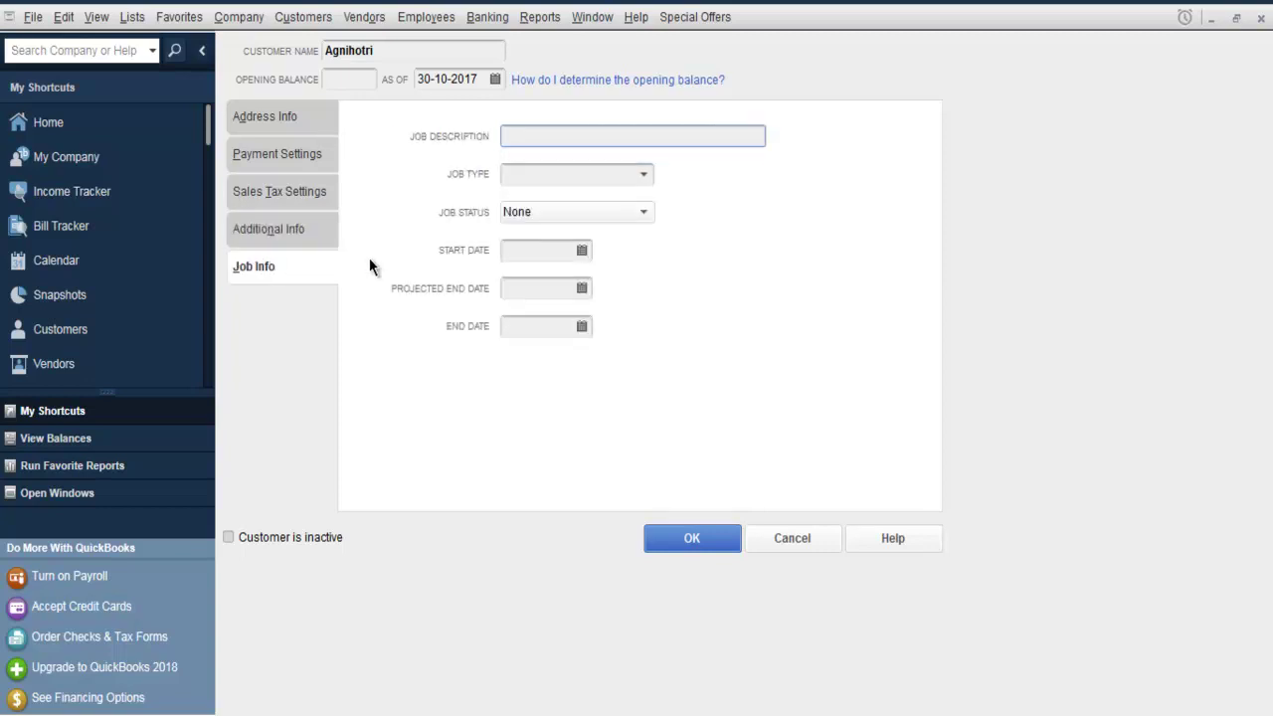
pyautogui.write('Accounts')
pyautogui.click(309, 120)
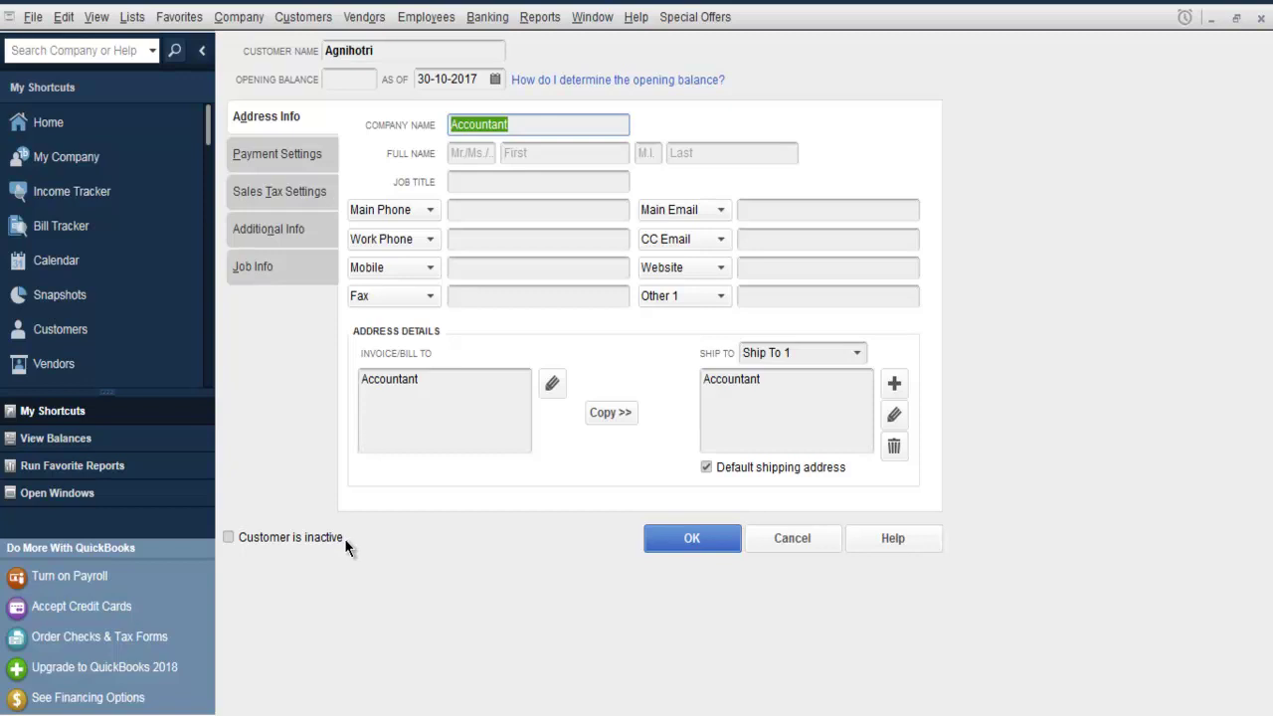
pyautogui.click(688, 542)
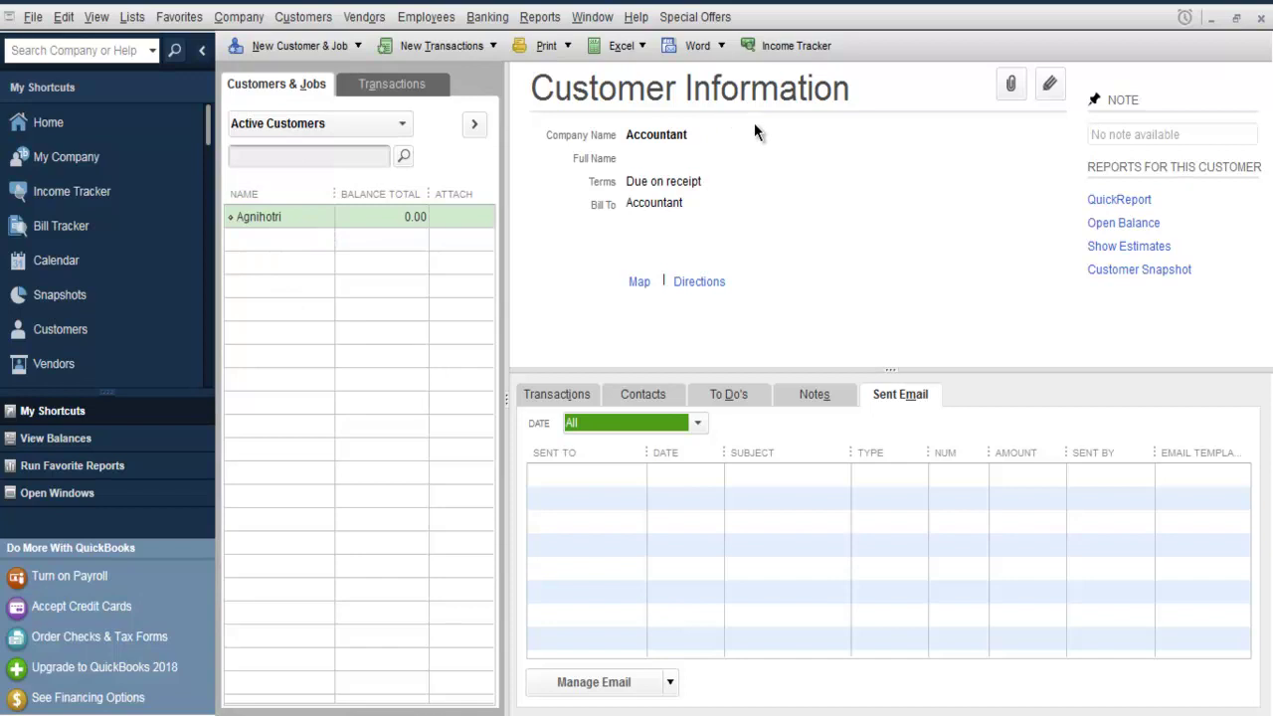
# Step: Create a new invoice for the newly added customer from the customer's transactions
pyautogui.click(292, 217)
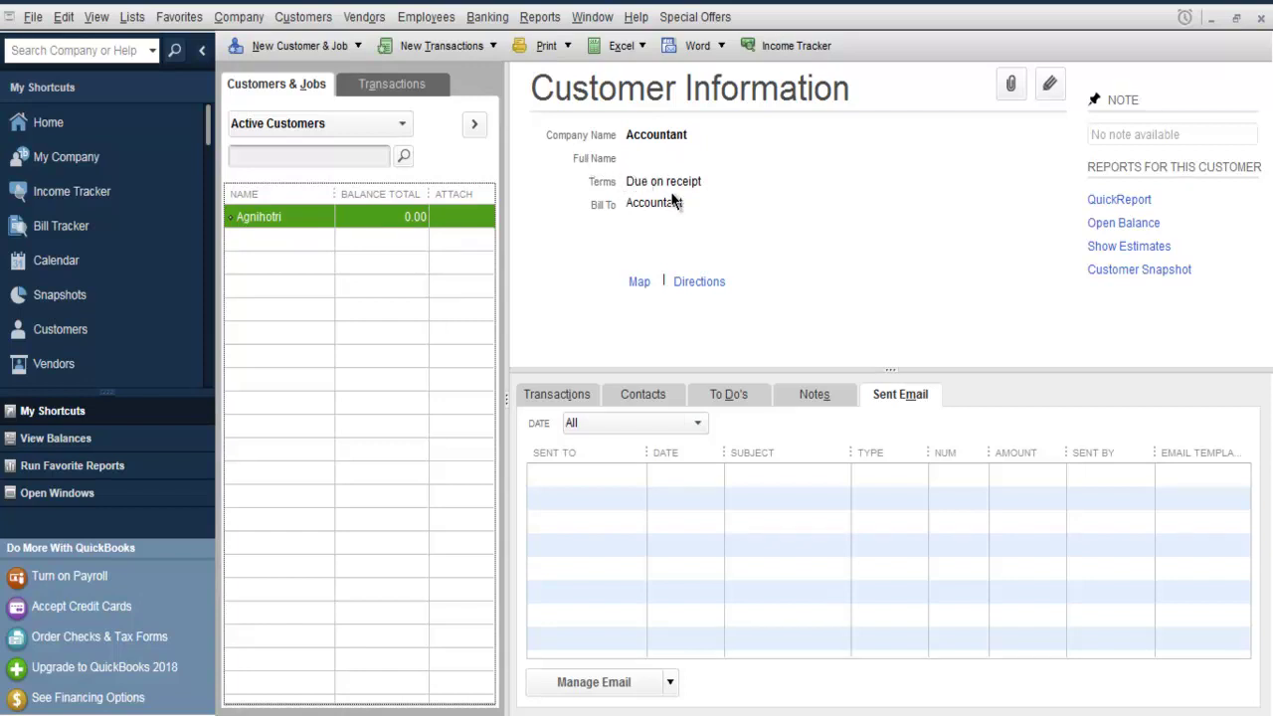
pyautogui.click(577, 395)
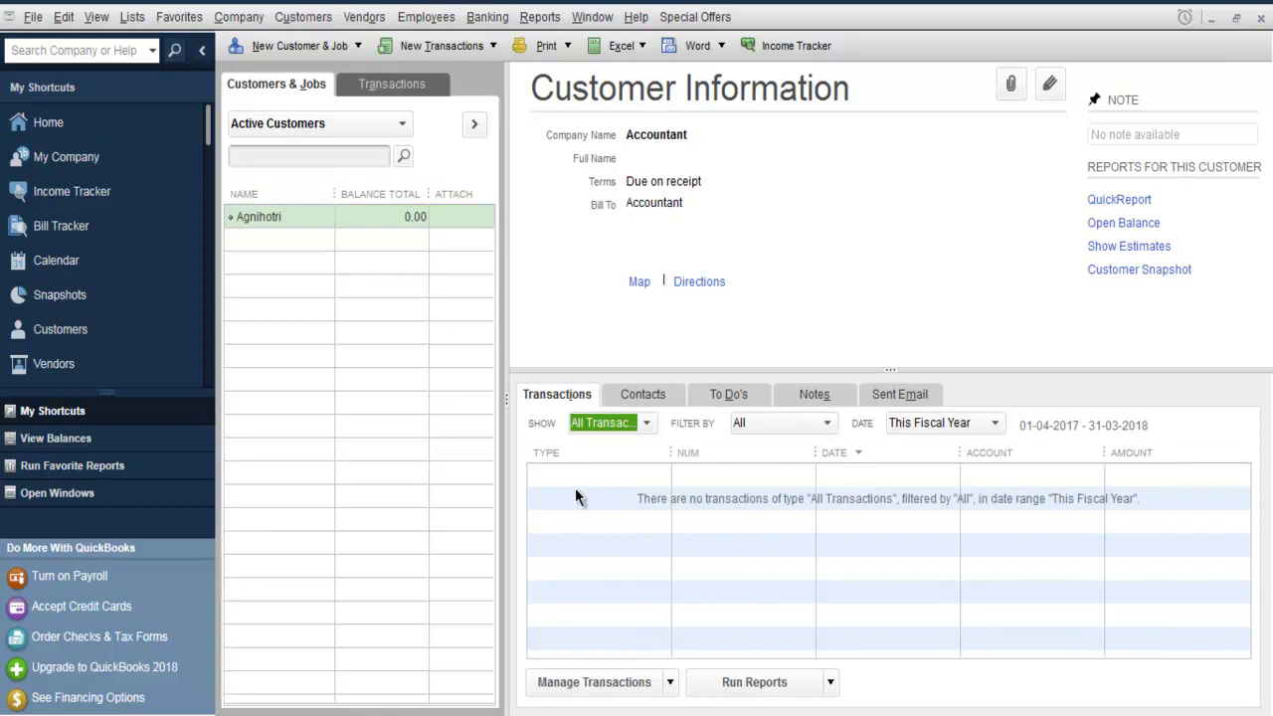
pyautogui.click(575, 485)
pyautogui.click(670, 681)
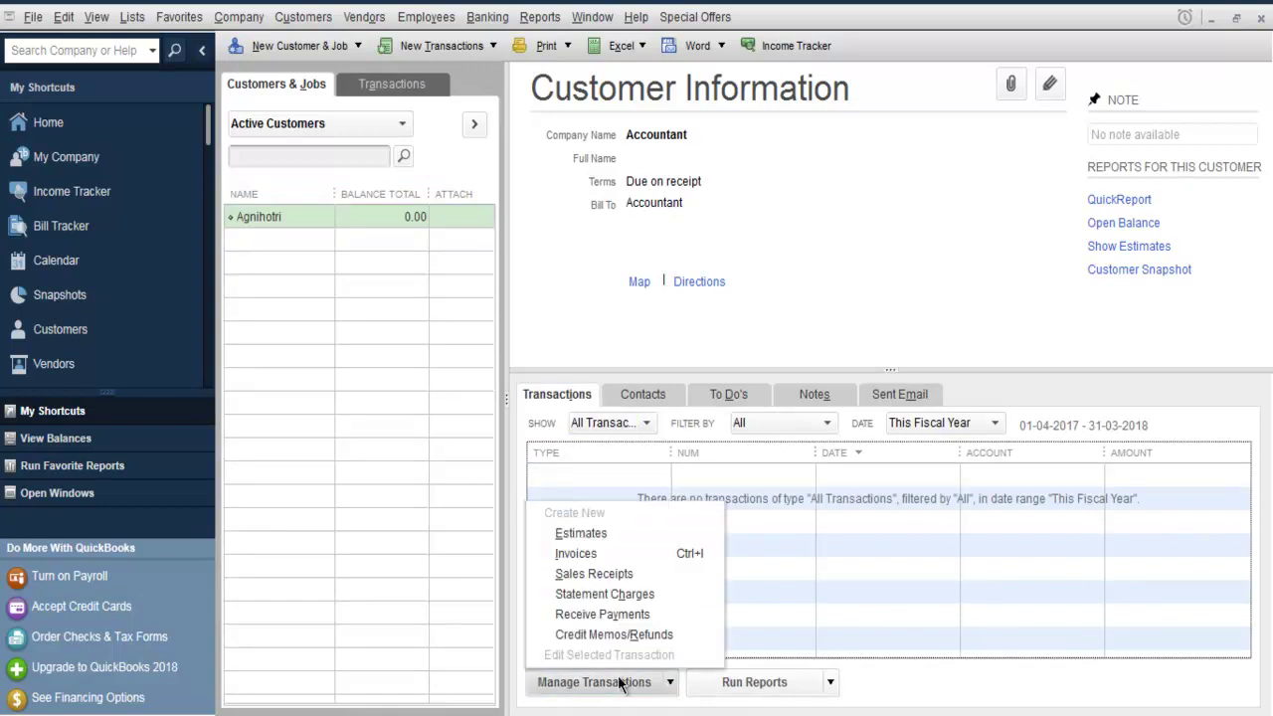
pyautogui.click(594, 553)
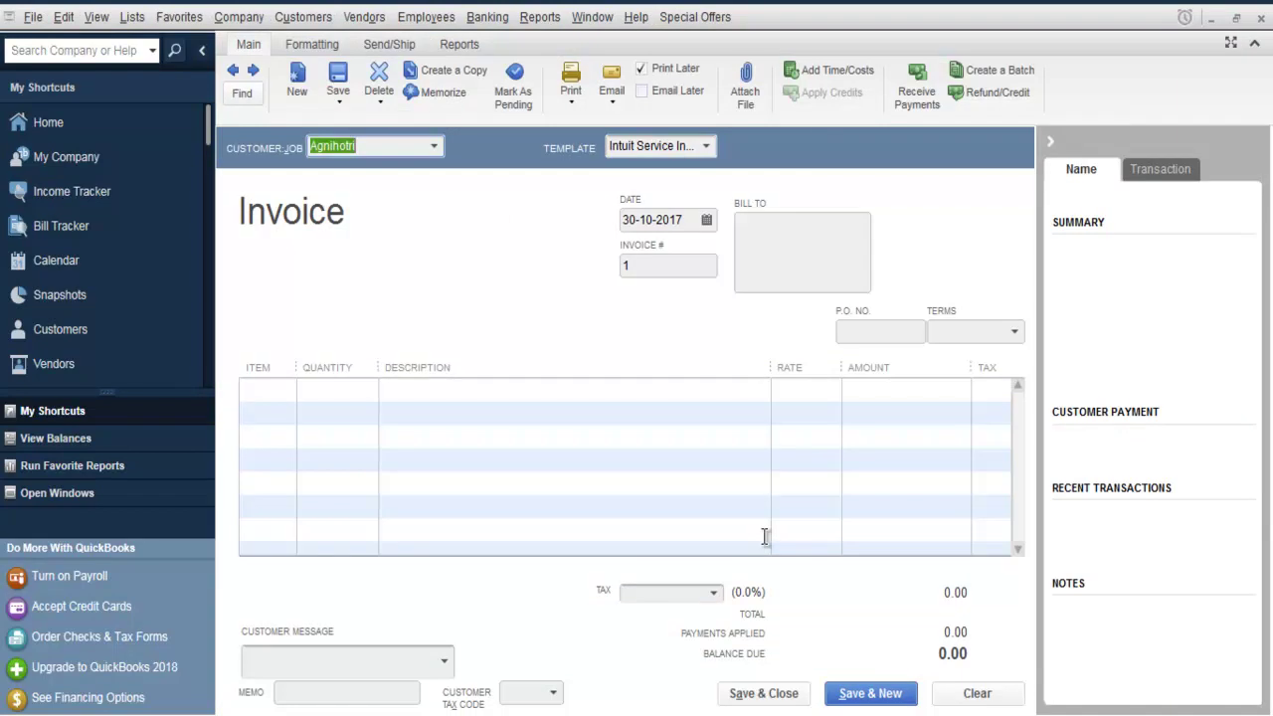
# Step: Examine the item, description, rate and amount fields in the invoice's first line
pyautogui.click(287, 415)
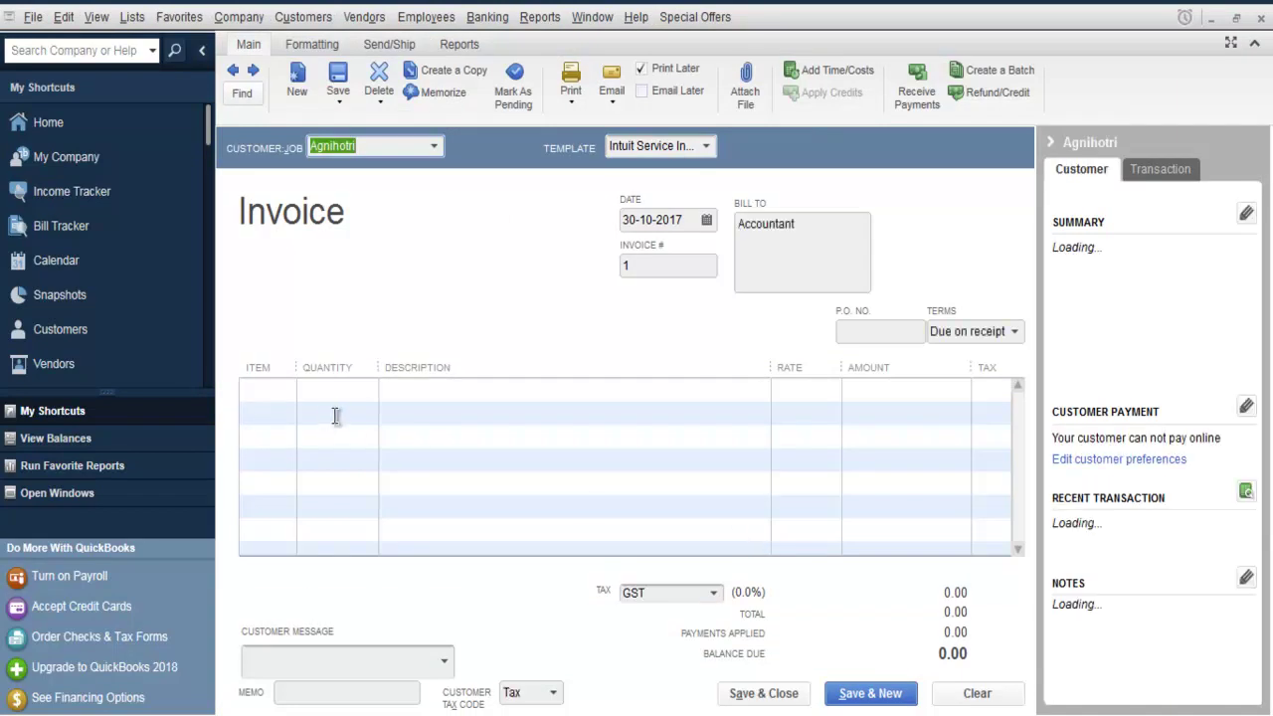
pyautogui.click(277, 412)
pyautogui.click(441, 396)
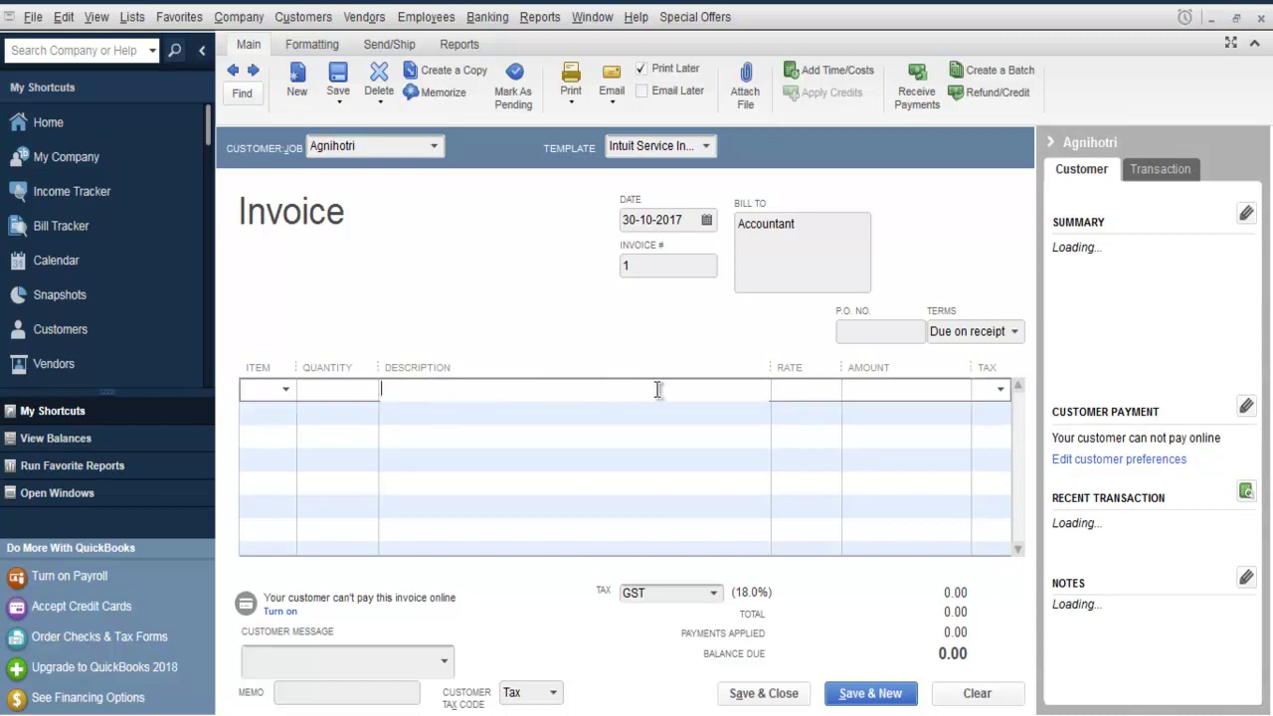
pyautogui.click(803, 396)
pyautogui.click(885, 394)
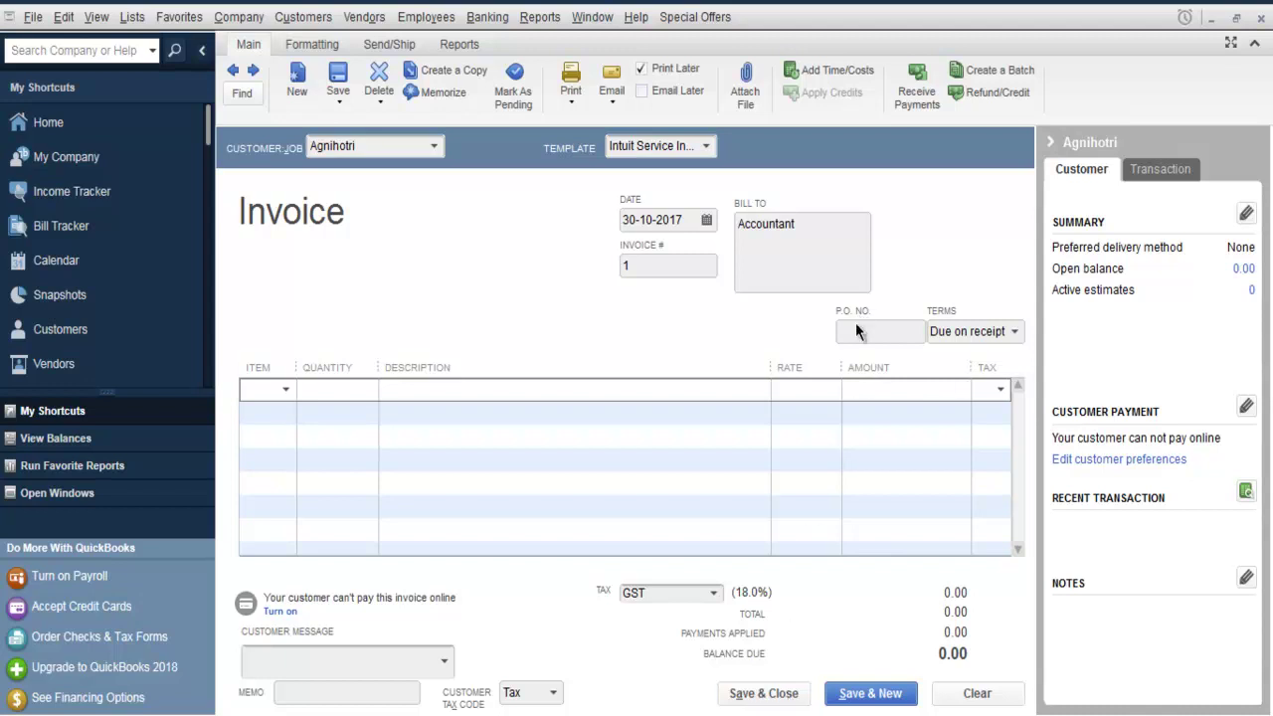
# Step: Return to the home page, open the Customer Center and view the new customer's contacts
pyautogui.click(50, 122)
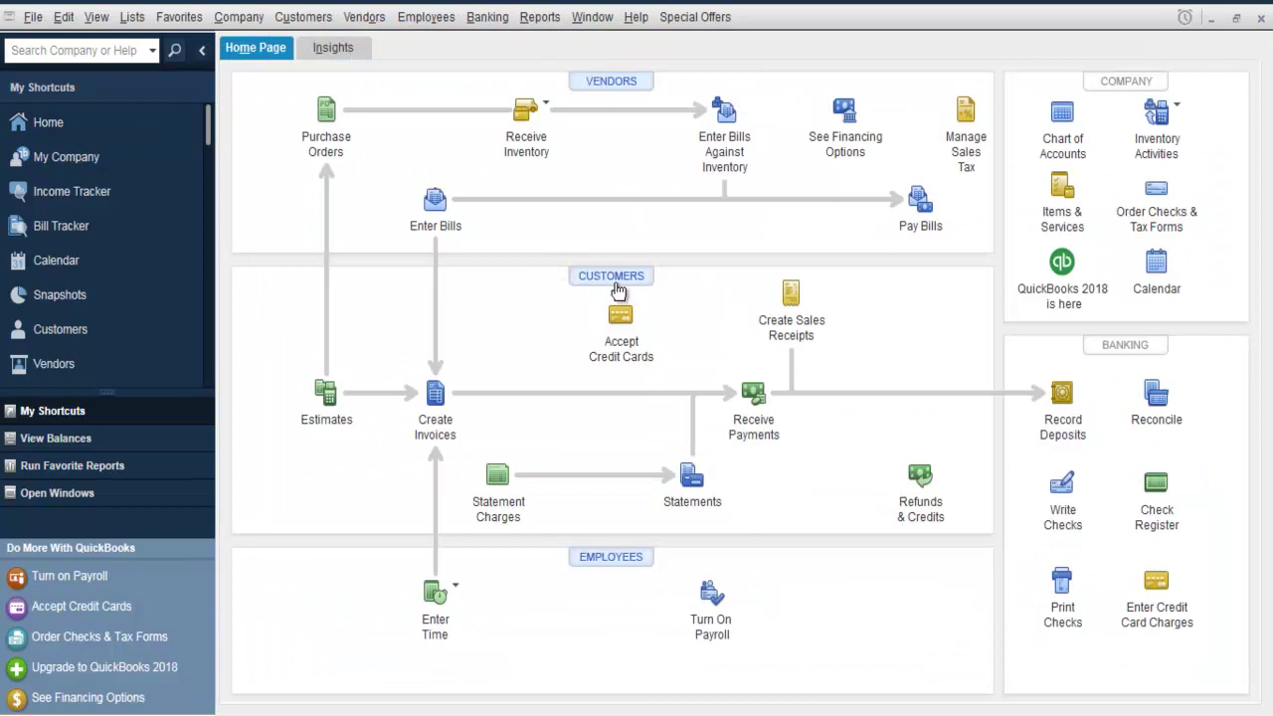
pyautogui.click(614, 278)
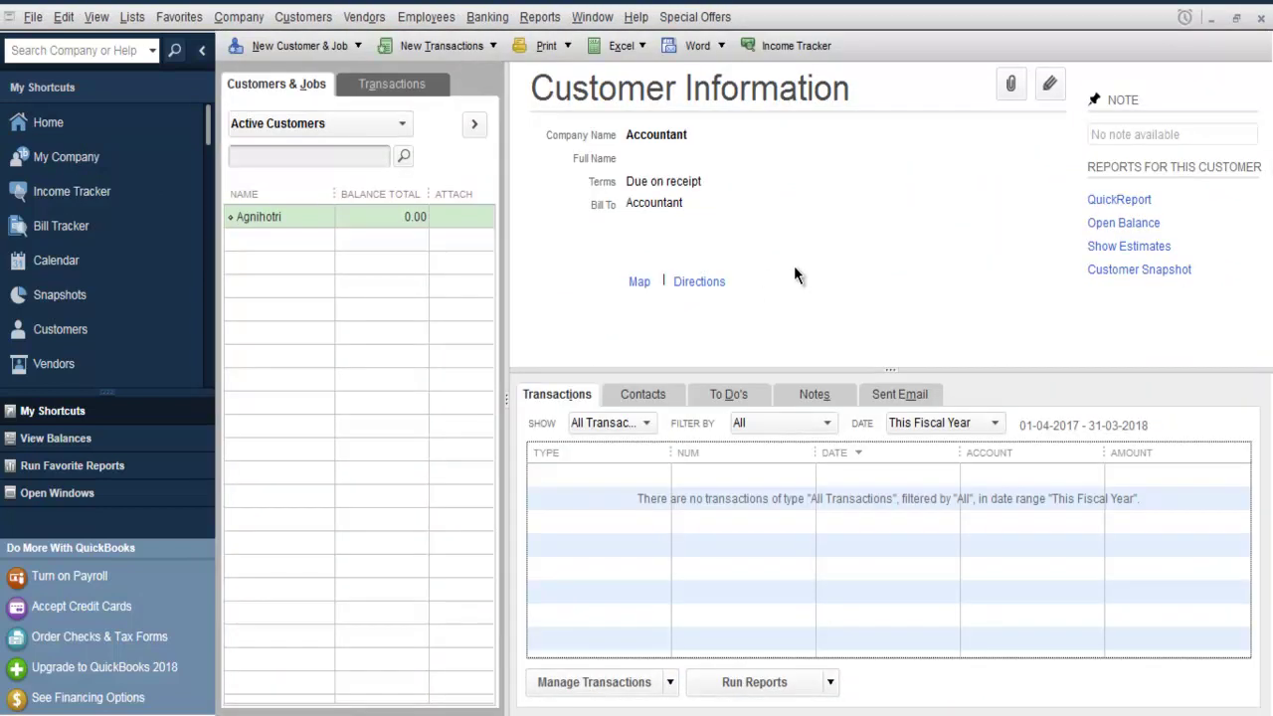
pyautogui.click(634, 393)
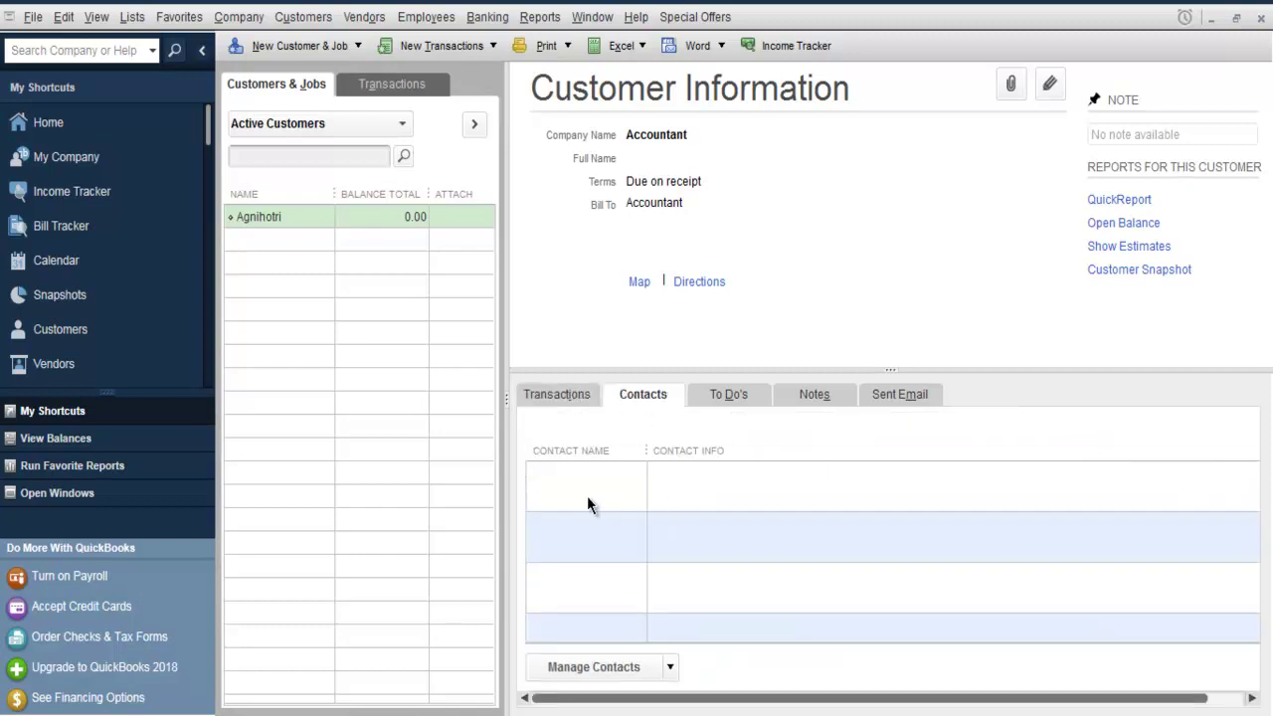
# Step: Examine the form for a new to-do for the customer and close it without saving
pyautogui.click(727, 396)
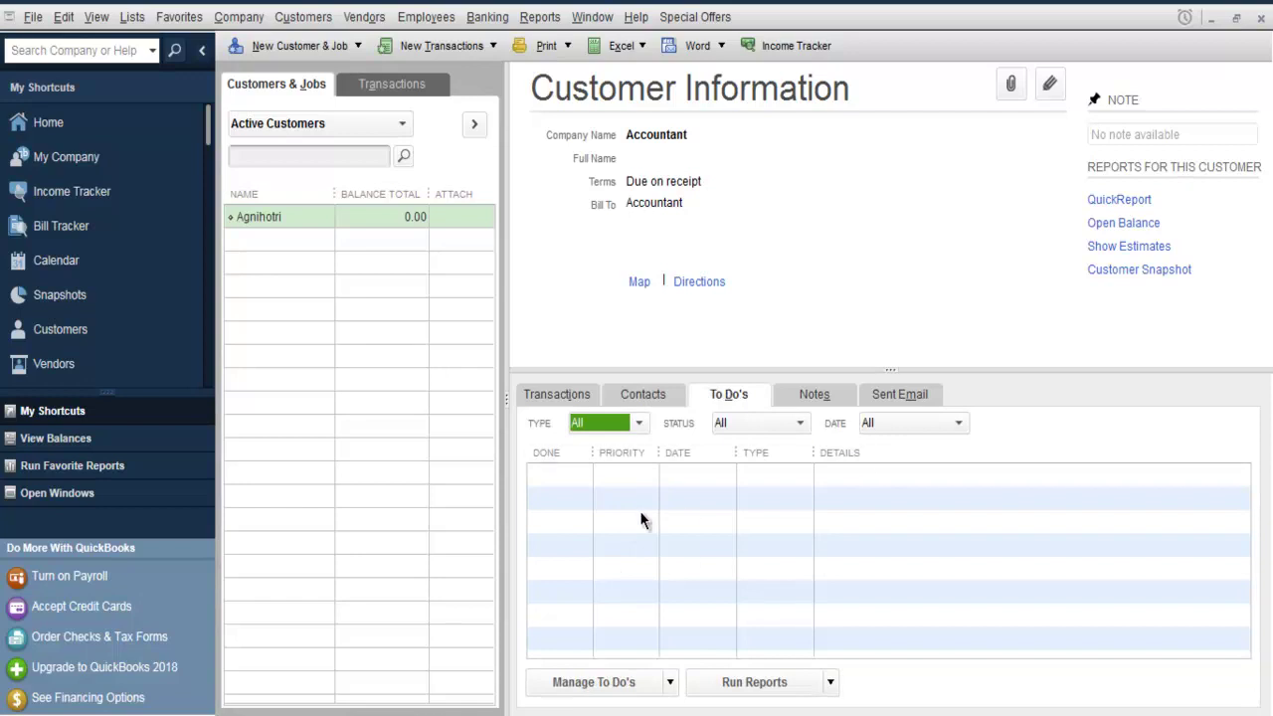
pyautogui.rightClick(574, 497)
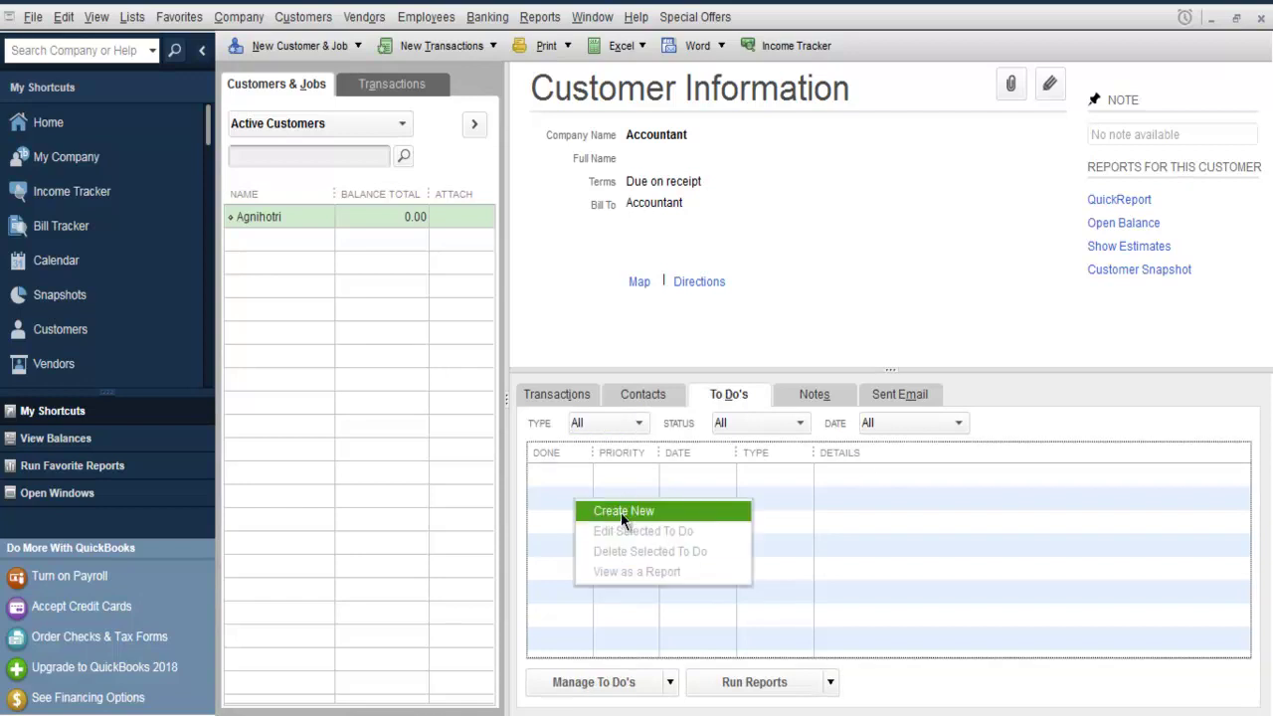
pyautogui.click(601, 511)
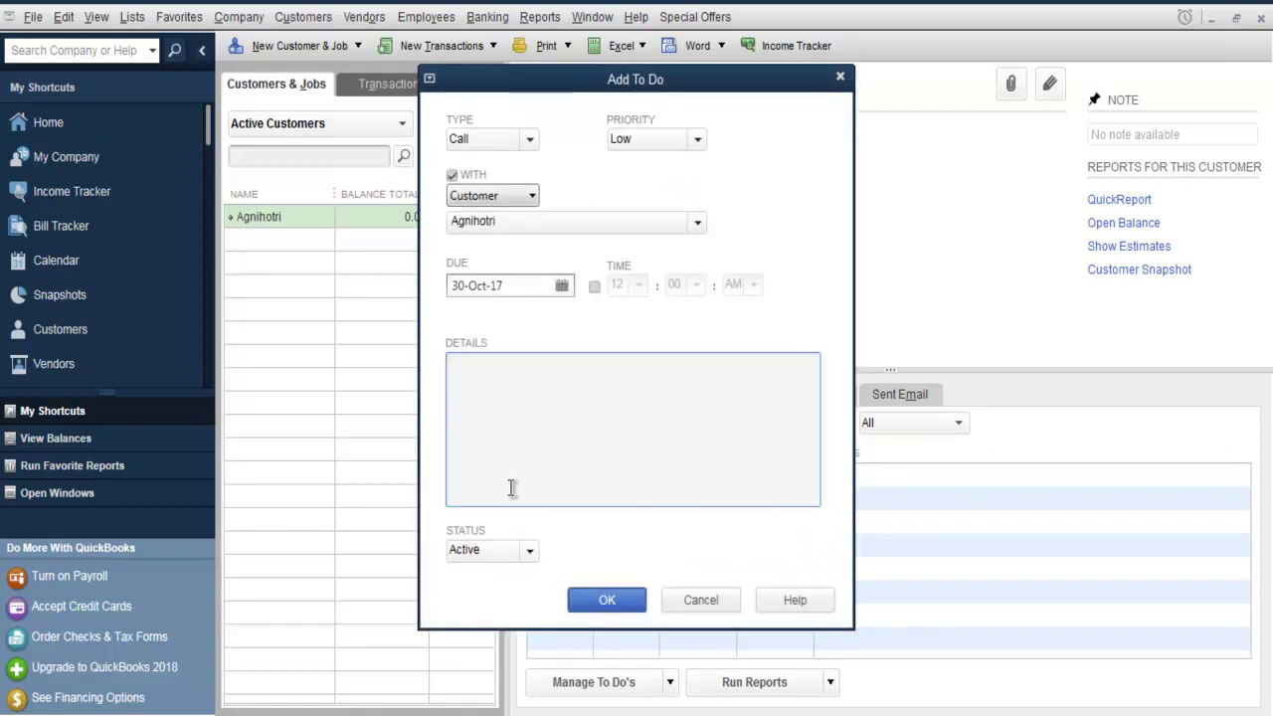
pyautogui.click(840, 78)
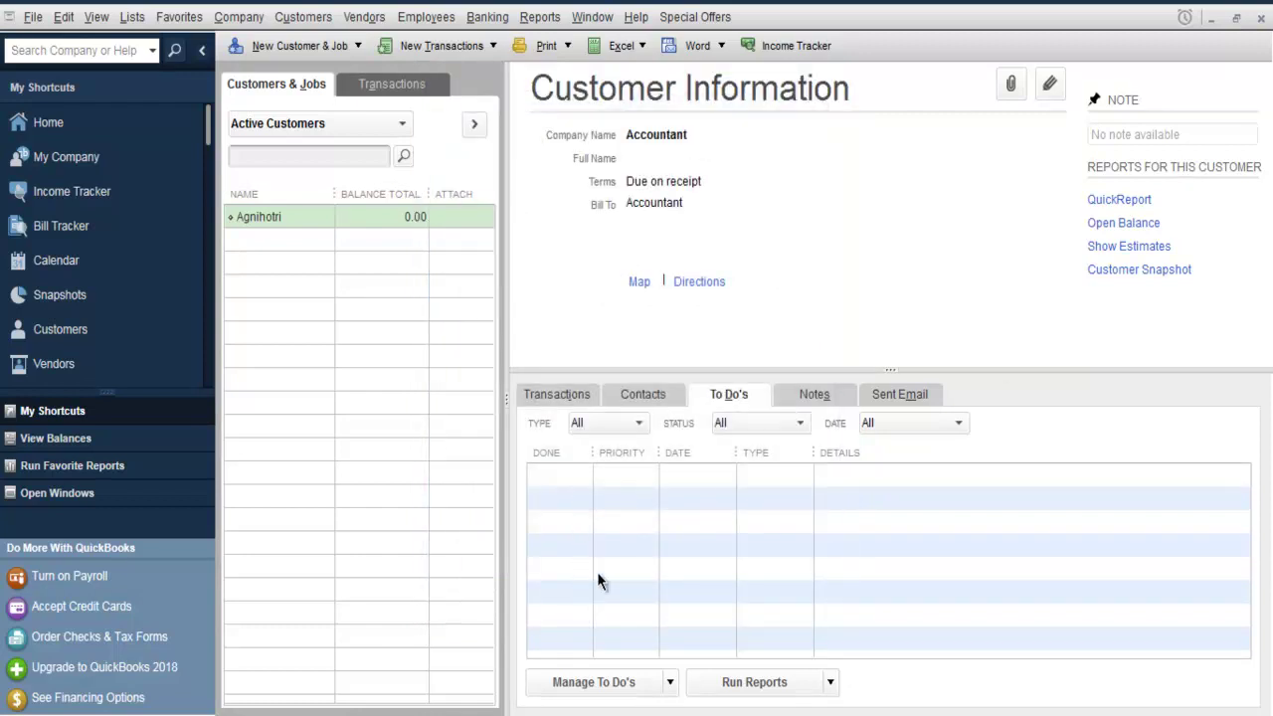
# Step: Open a blank note for the customer from the customer's notes and close it without entering text
pyautogui.click(814, 396)
pyautogui.rightClick(570, 506)
pyautogui.click(630, 517)
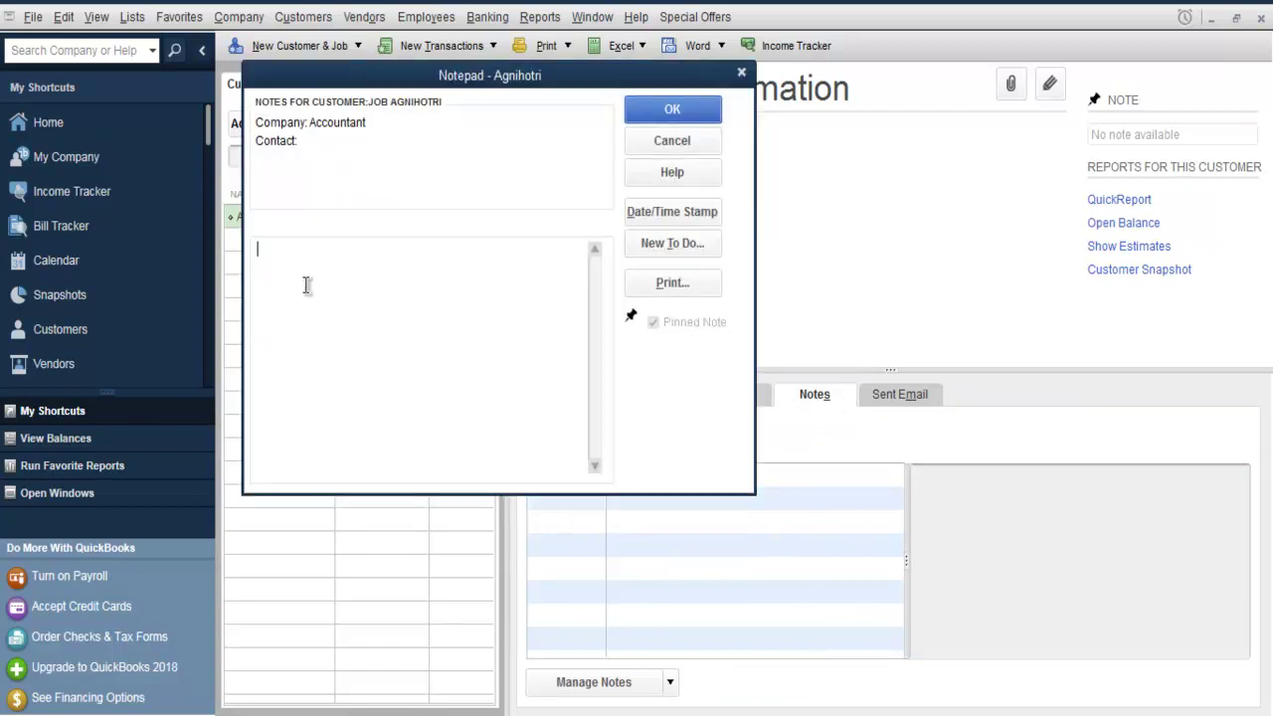
pyautogui.click(741, 73)
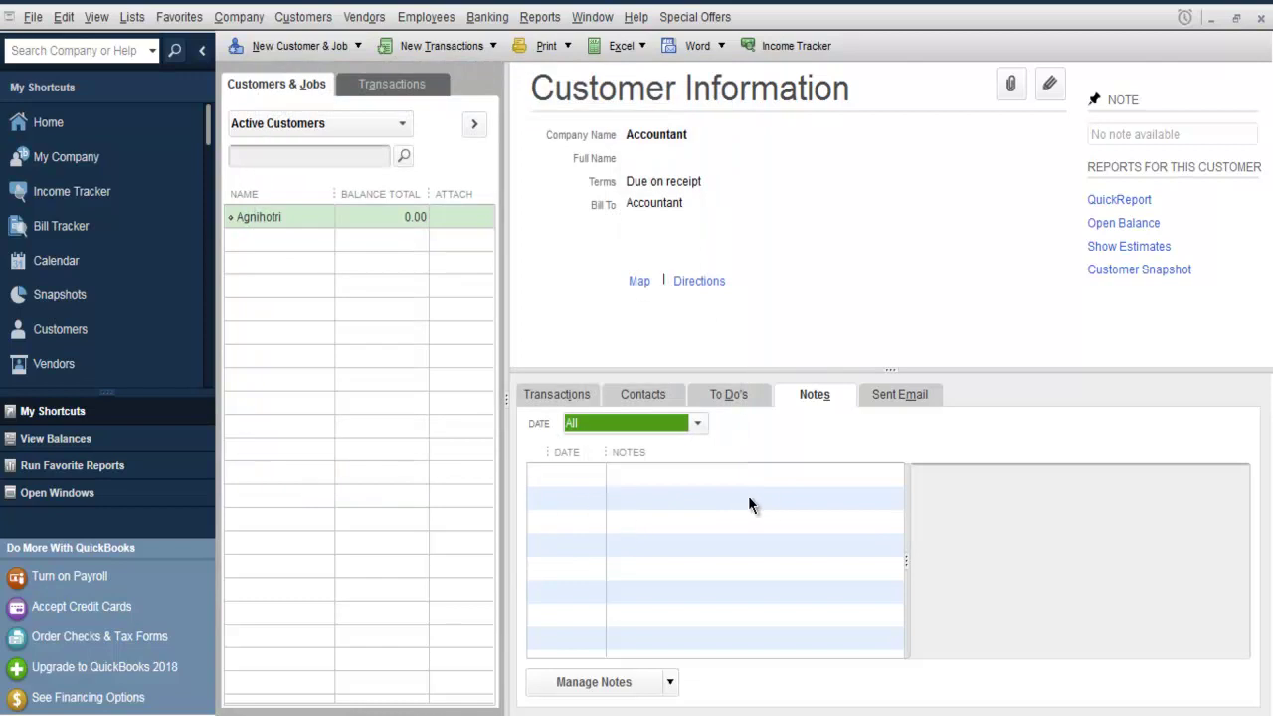
# Step: Check the customer's sent email list and its management options, and return to the customer's transactions
pyautogui.click(894, 396)
pyautogui.rightClick(591, 511)
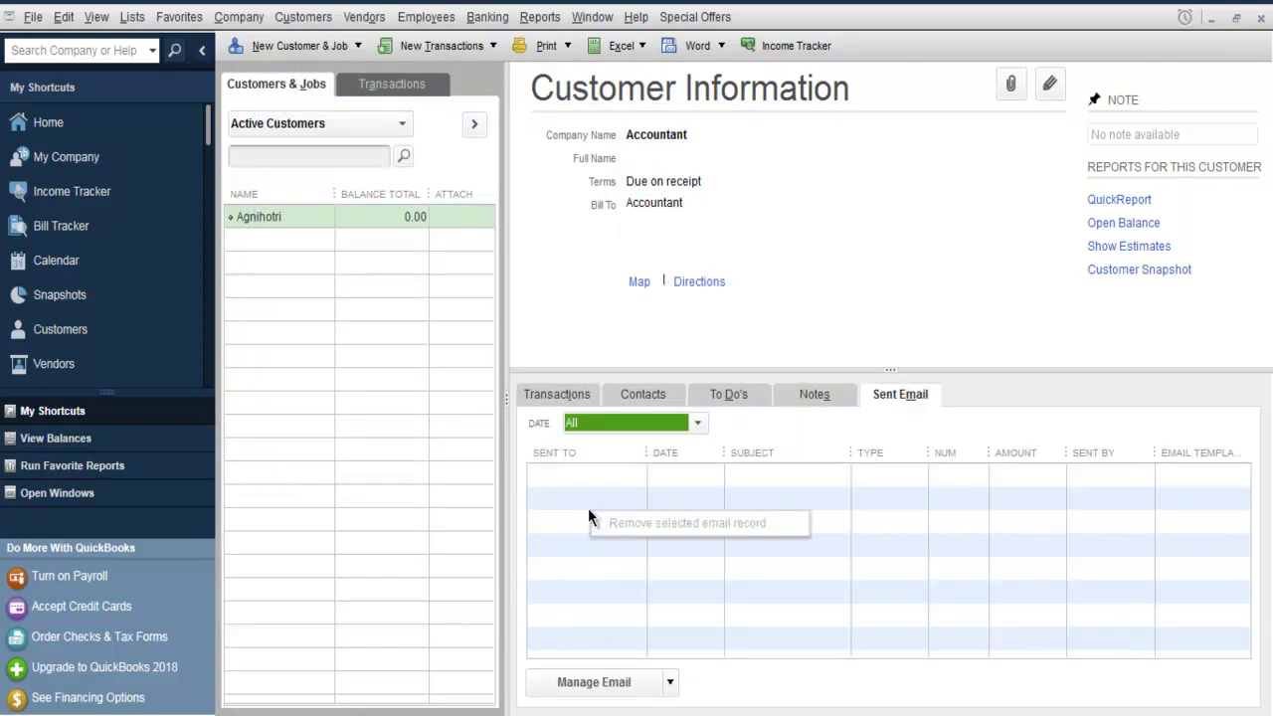
pyautogui.click(631, 587)
pyautogui.click(669, 682)
pyautogui.click(636, 684)
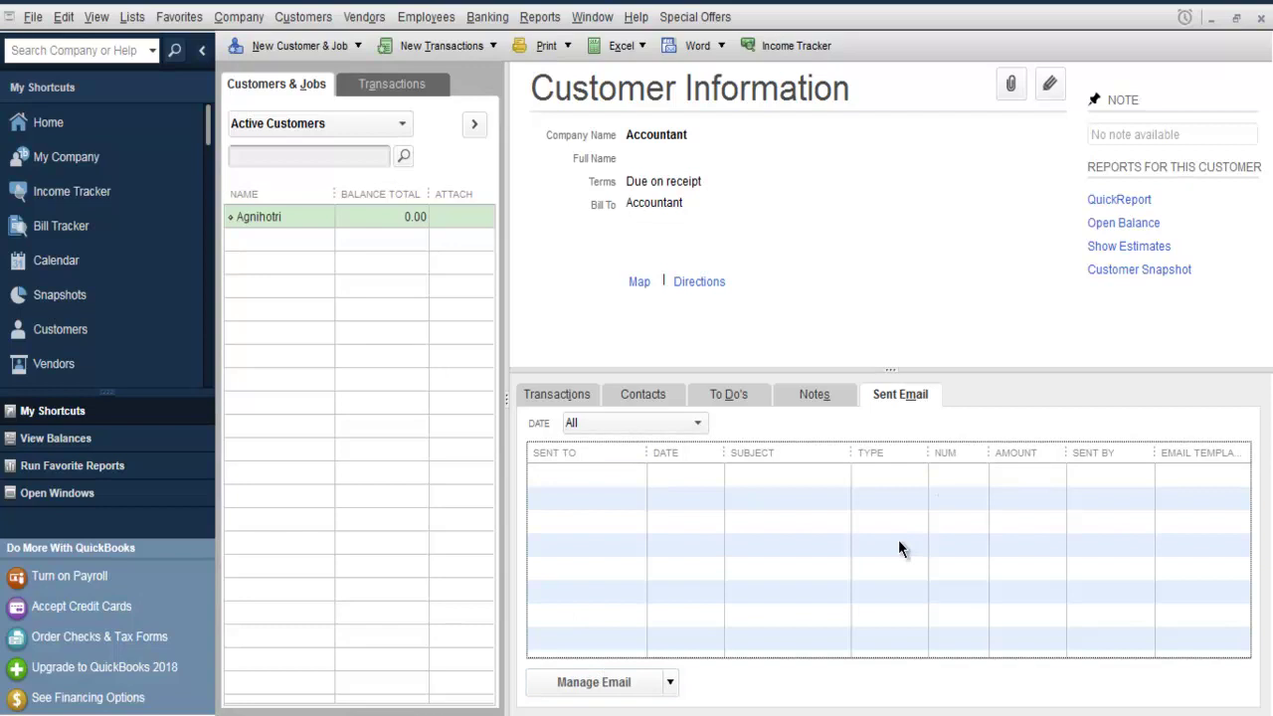
pyautogui.click(564, 397)
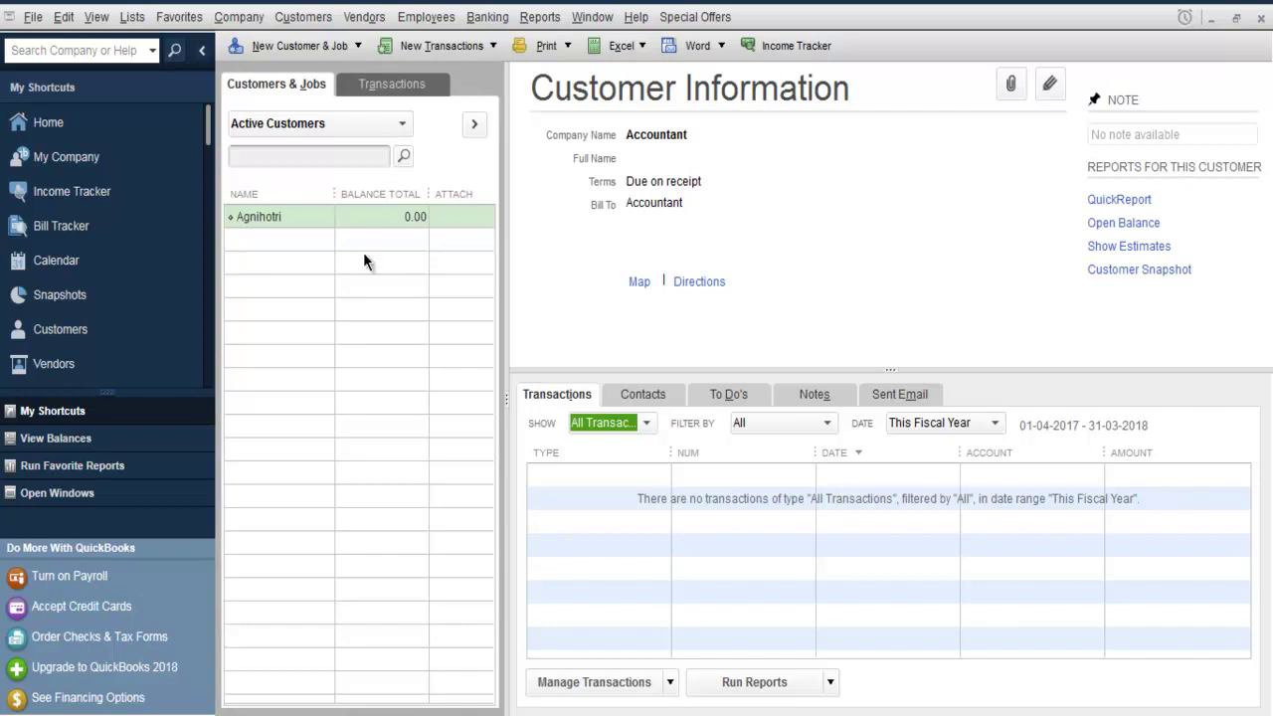
# Step: Open the customer's record for editing and review its payment settings
pyautogui.rightClick(295, 217)
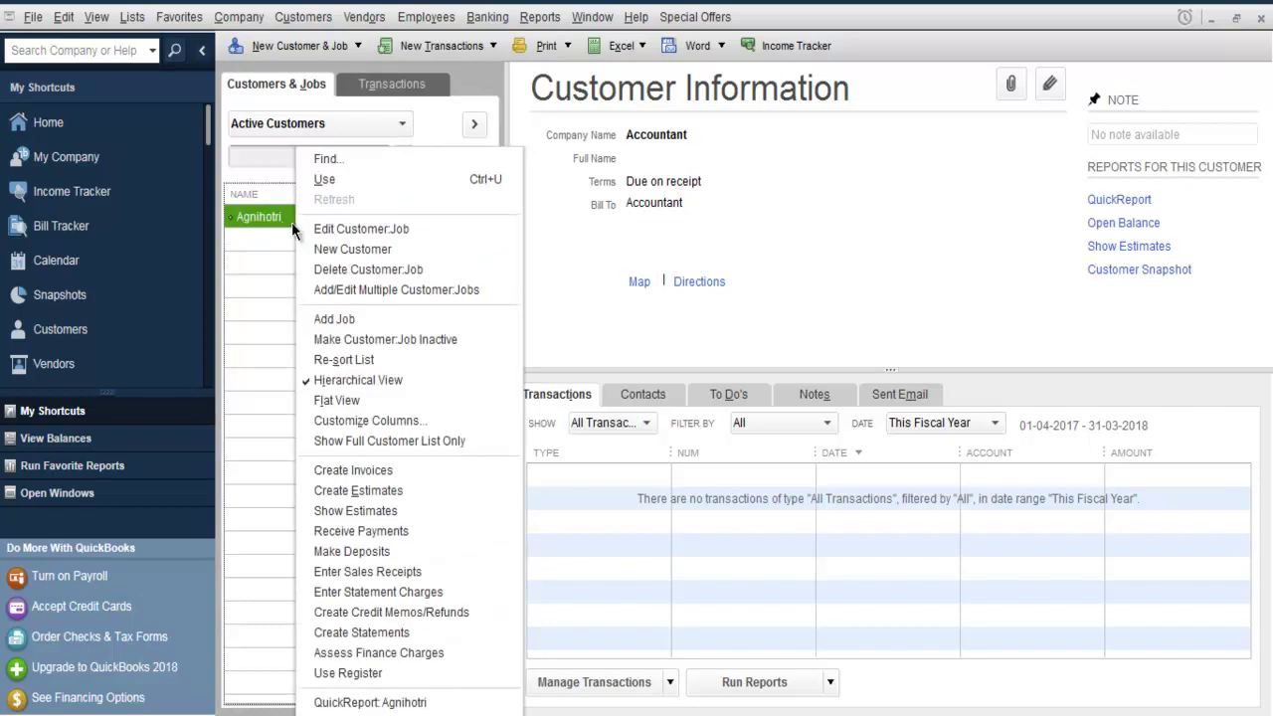
pyautogui.click(364, 229)
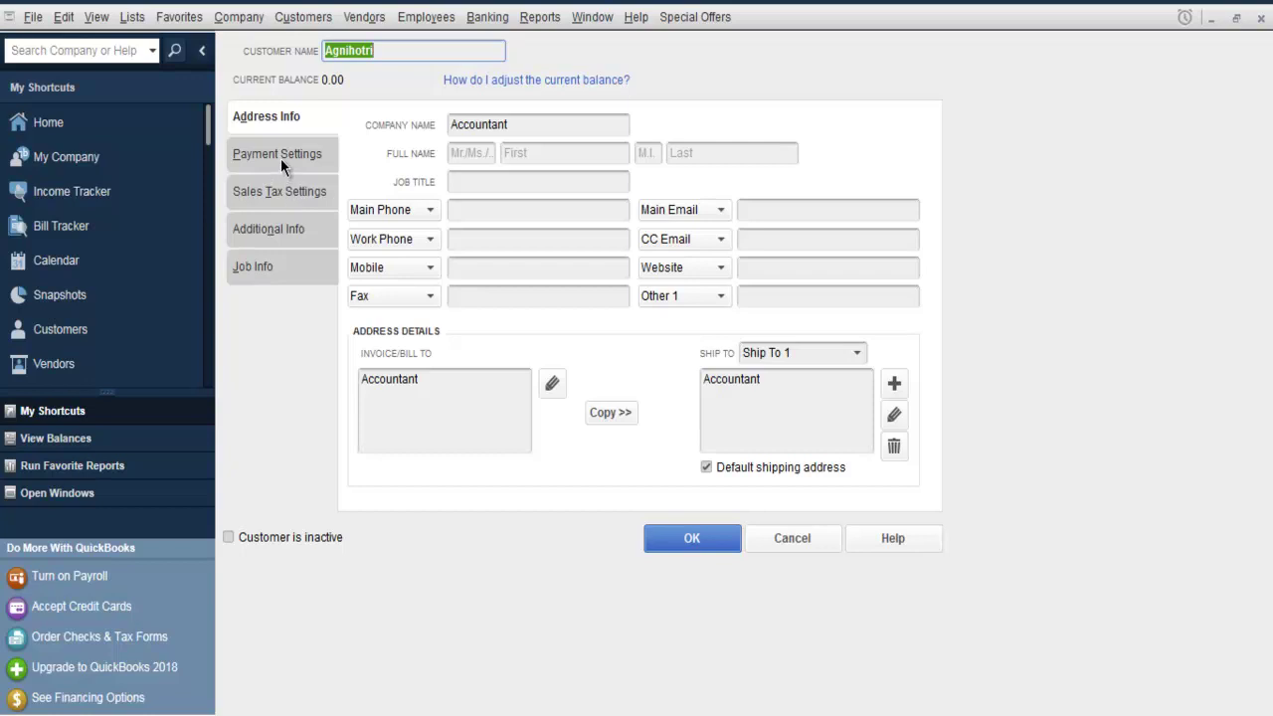
pyautogui.click(280, 158)
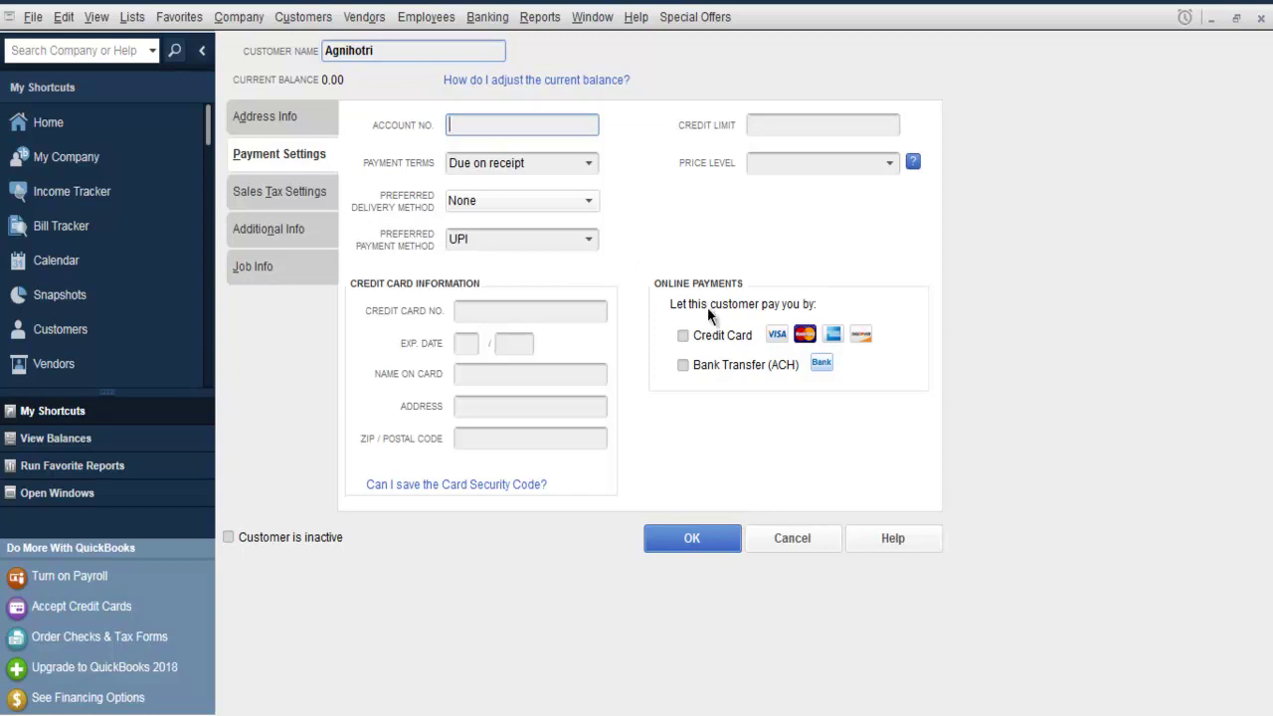
# Step: Try to allow online credit card payments for the customer, decline enabling online payment, and cancel editing the record
pyautogui.click(684, 336)
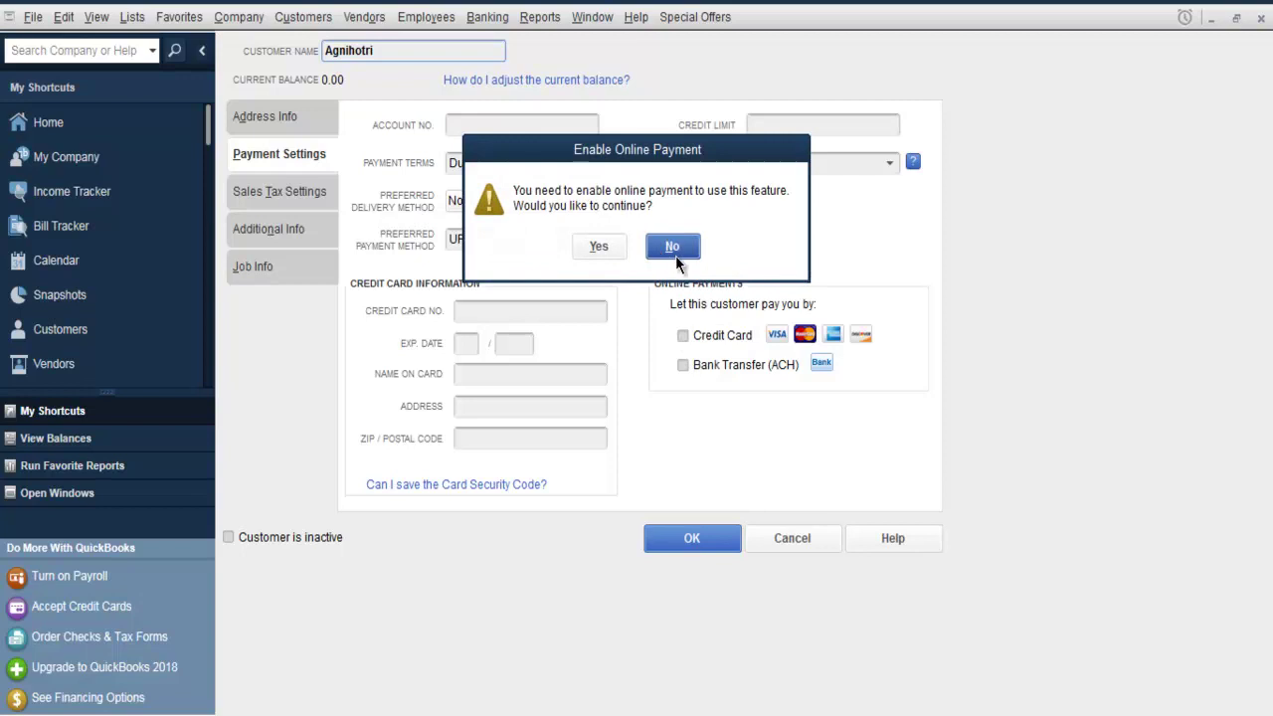
pyautogui.click(672, 250)
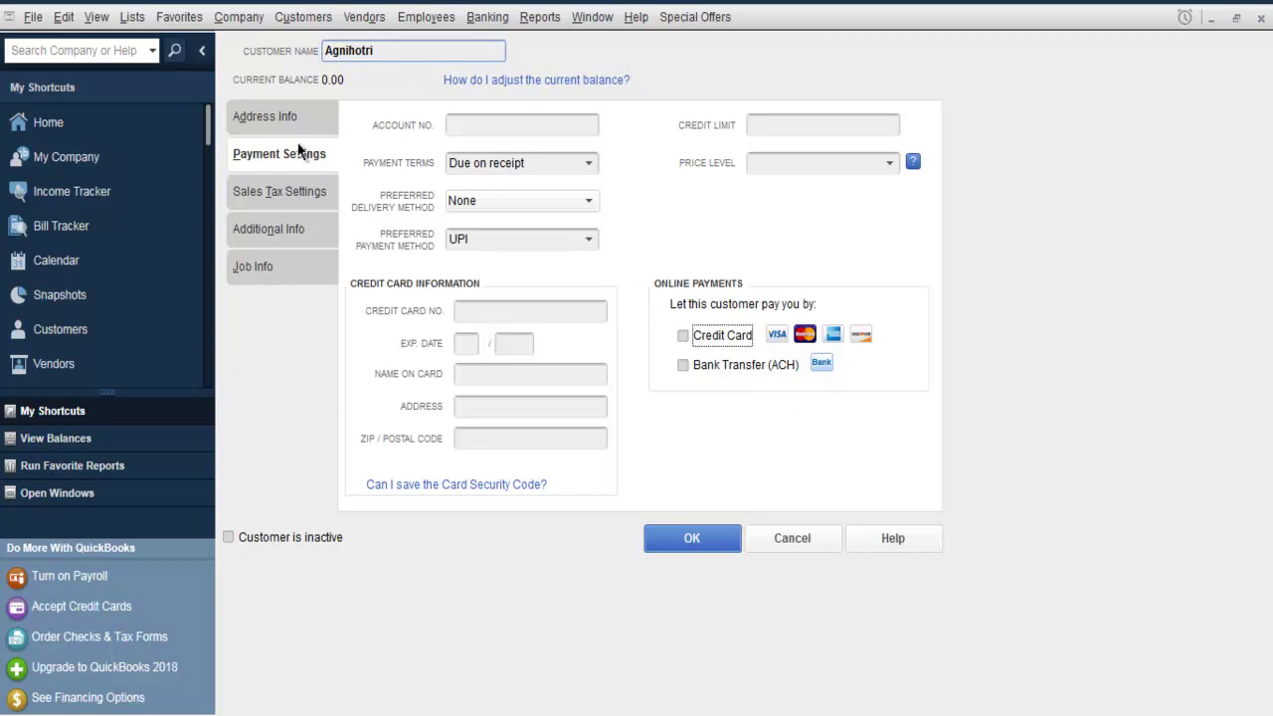
pyautogui.click(285, 118)
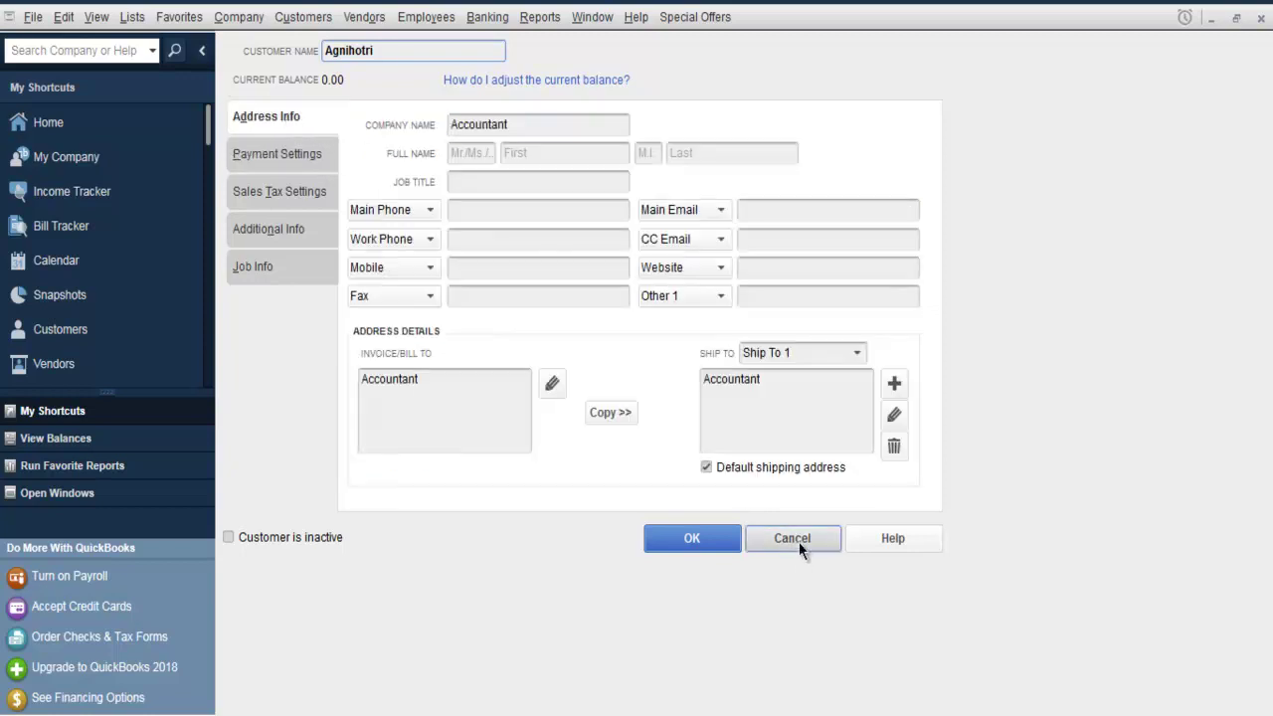
pyautogui.click(792, 538)
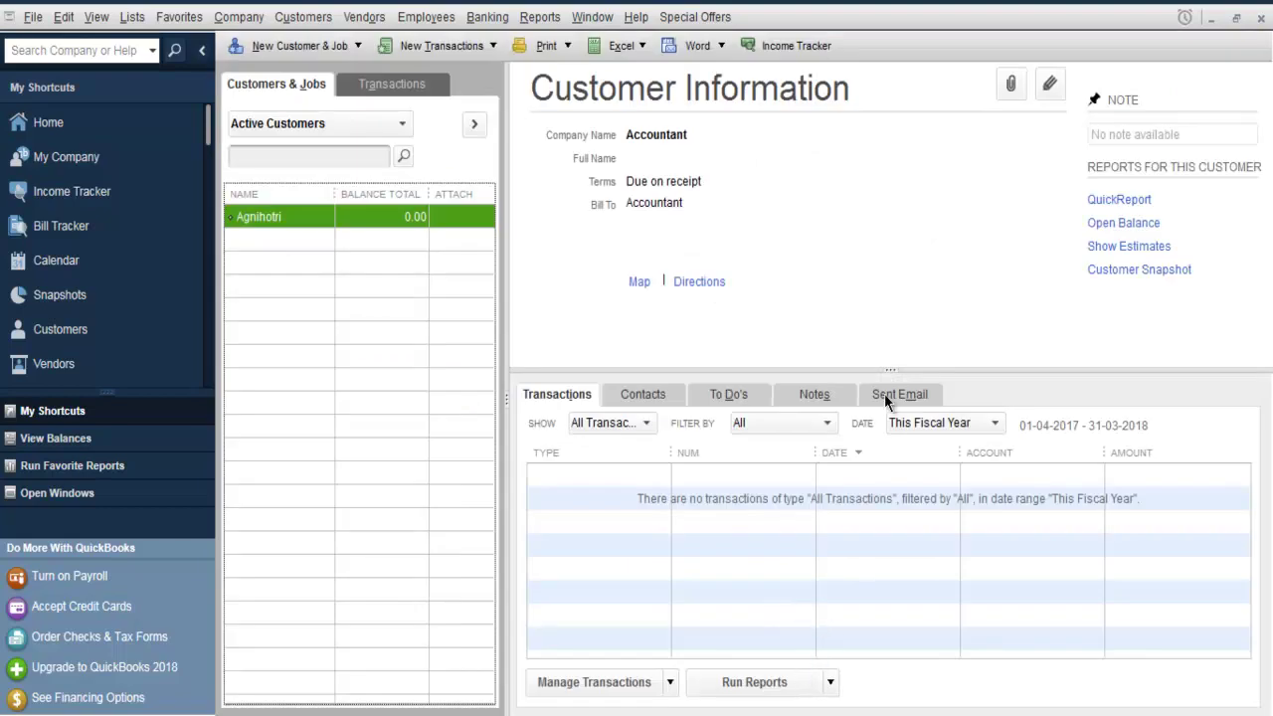
# Step: Display the customer's sent email records for all dates
pyautogui.click(883, 394)
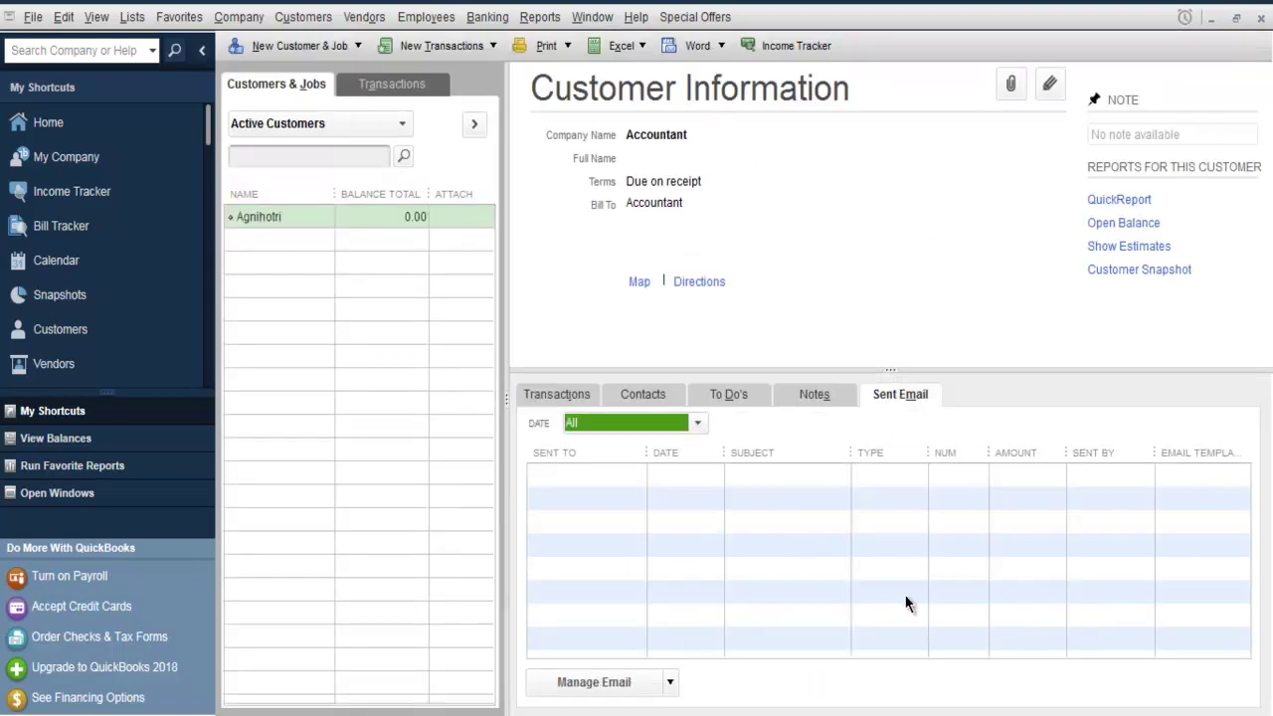